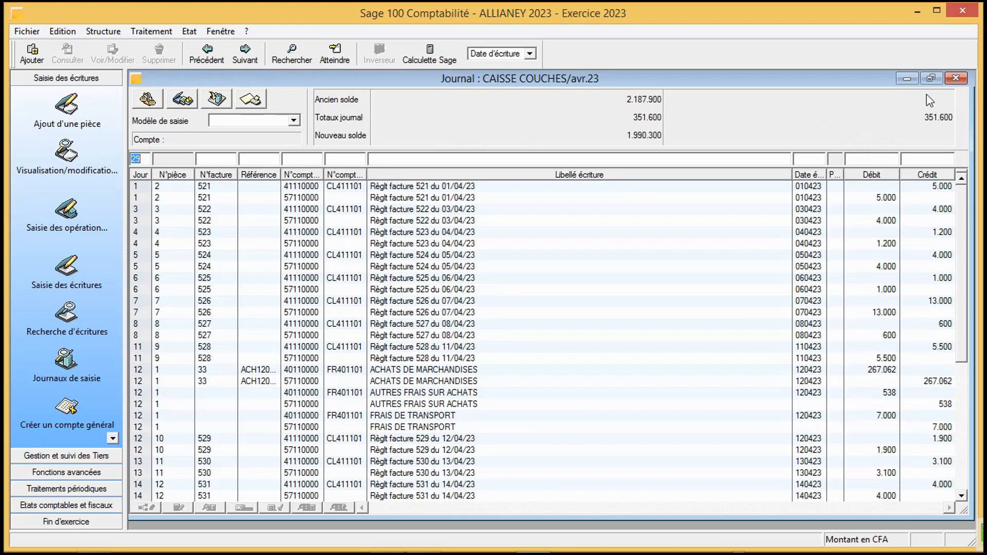
Close the April cash journal and the accounting program, and launch Sage 100 Saisie de caisse décentralisée
{"action": "left_click", "coordinate": [956, 78]}
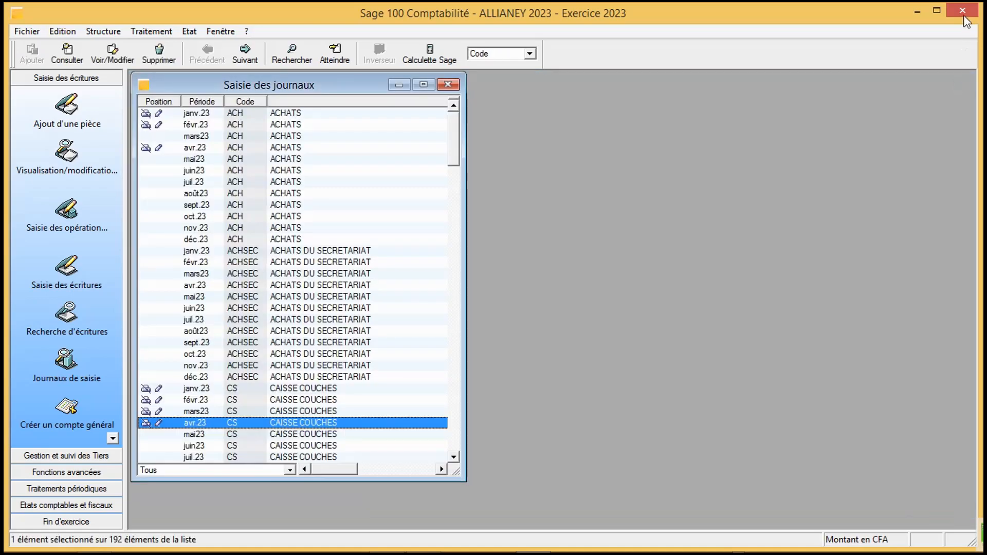
{"action": "left_click", "coordinate": [963, 9]}
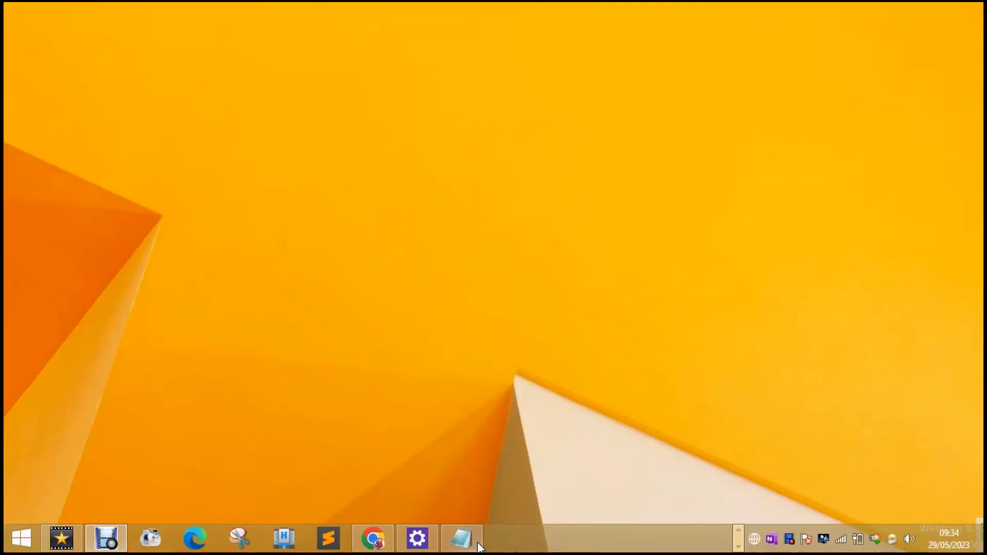
{"action": "left_click", "coordinate": [738, 530]}
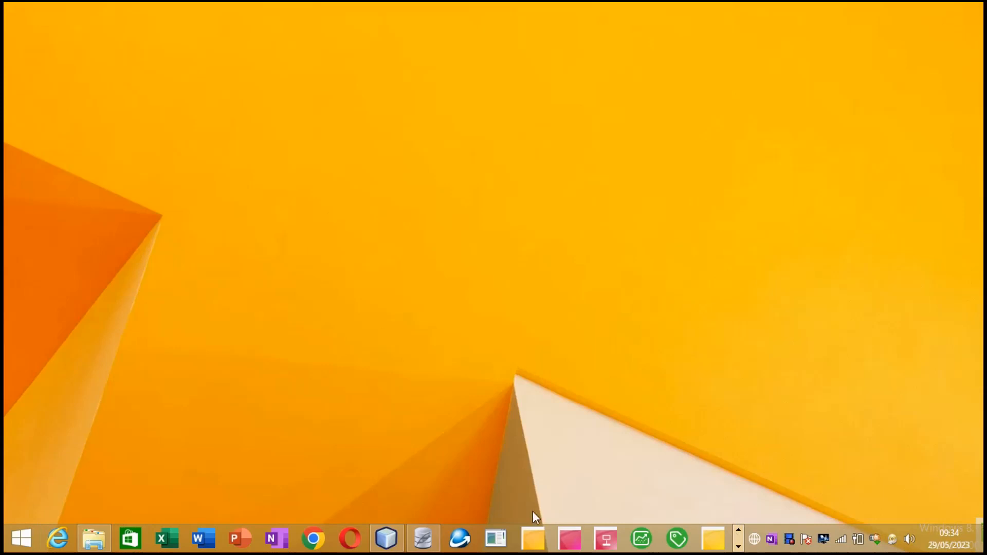
{"action": "left_click", "coordinate": [606, 538]}
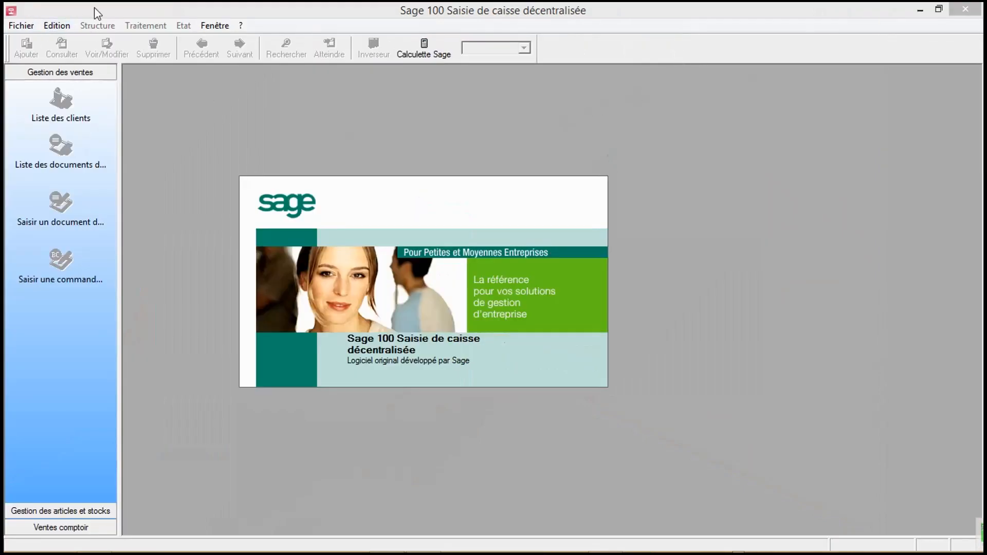
Open the commercial file ALLIANEY MAISON DE COUCHES 2023 as administrator, entering the account password
{"action": "left_click", "coordinate": [28, 27]}
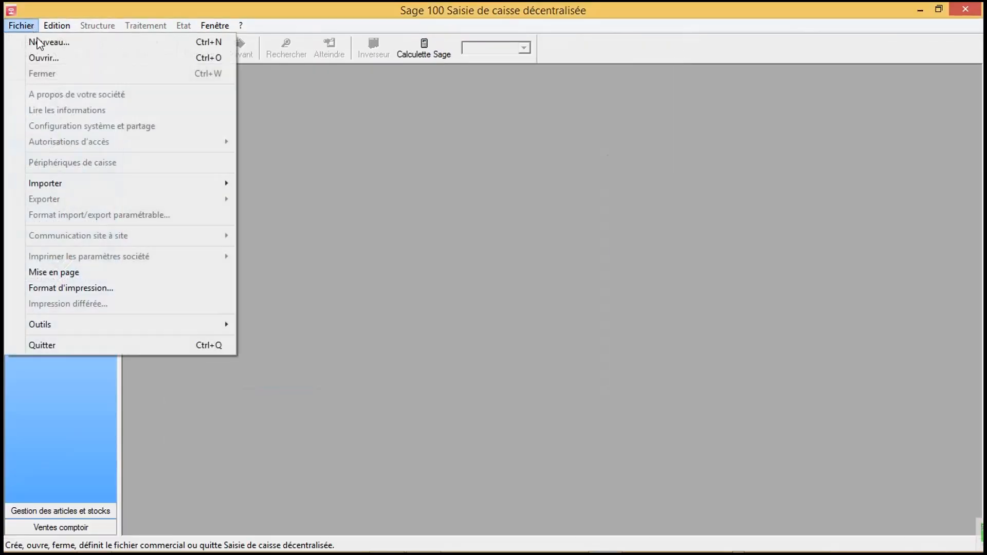
{"action": "left_click", "coordinate": [50, 61]}
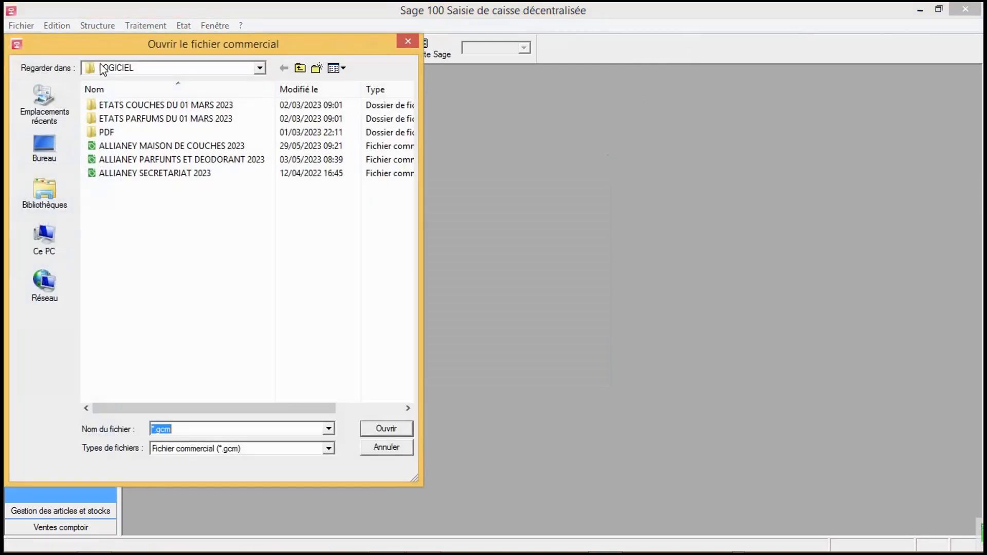
{"action": "double_click", "coordinate": [170, 147]}
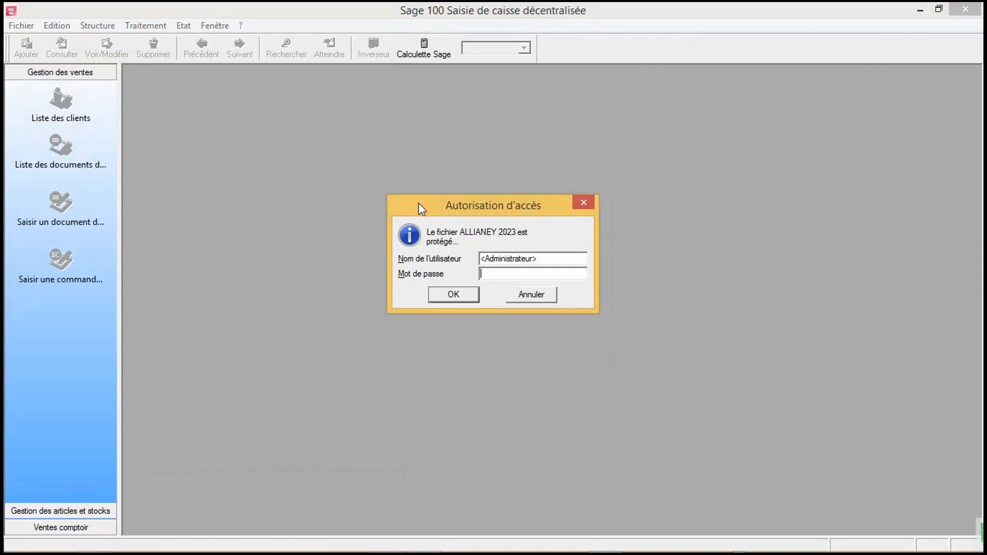
{"action": "type", "text": "**"}
{"action": "key", "text": "Return"}
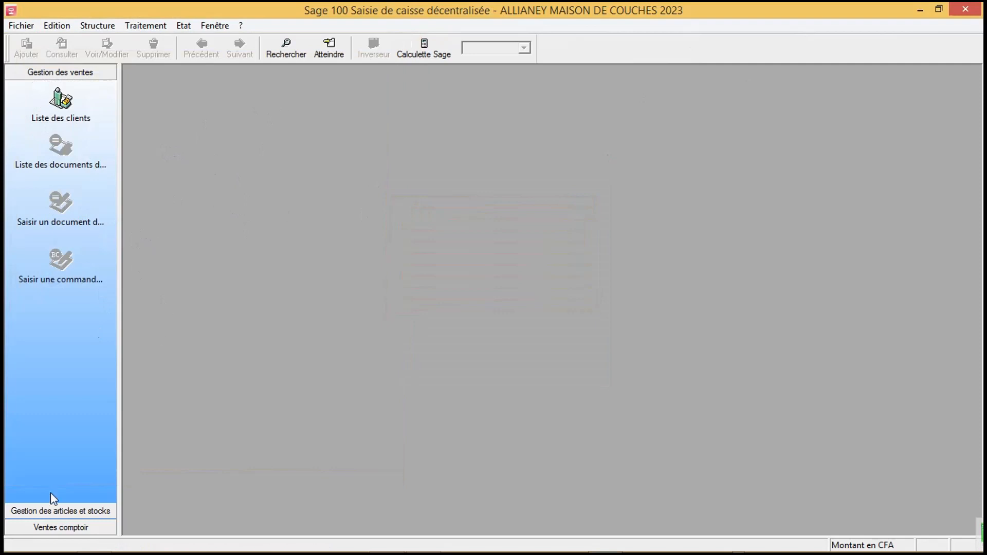
Open the CAISSE COUCHE register for counter sales with the first cashier in the list
{"action": "left_click", "coordinate": [81, 533]}
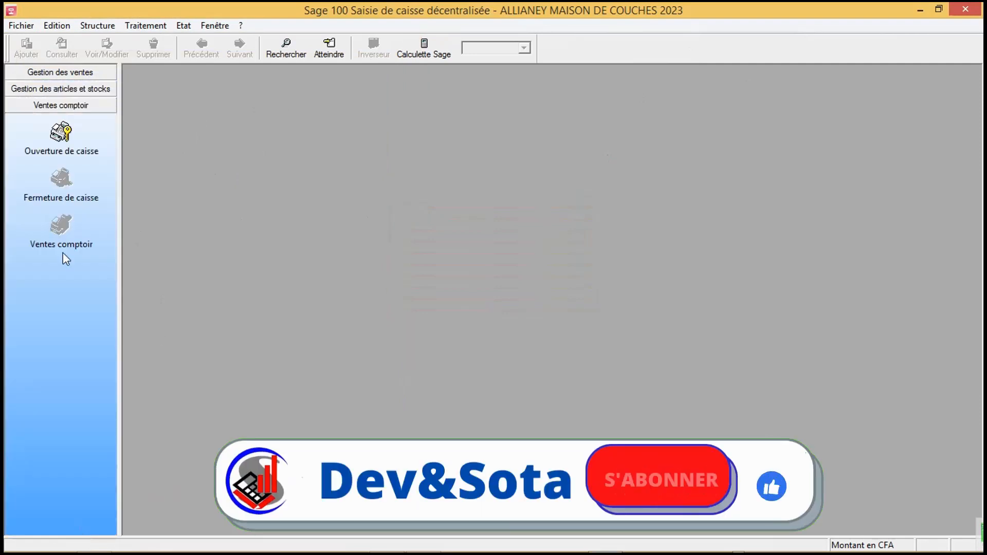
{"action": "left_click", "coordinate": [63, 144]}
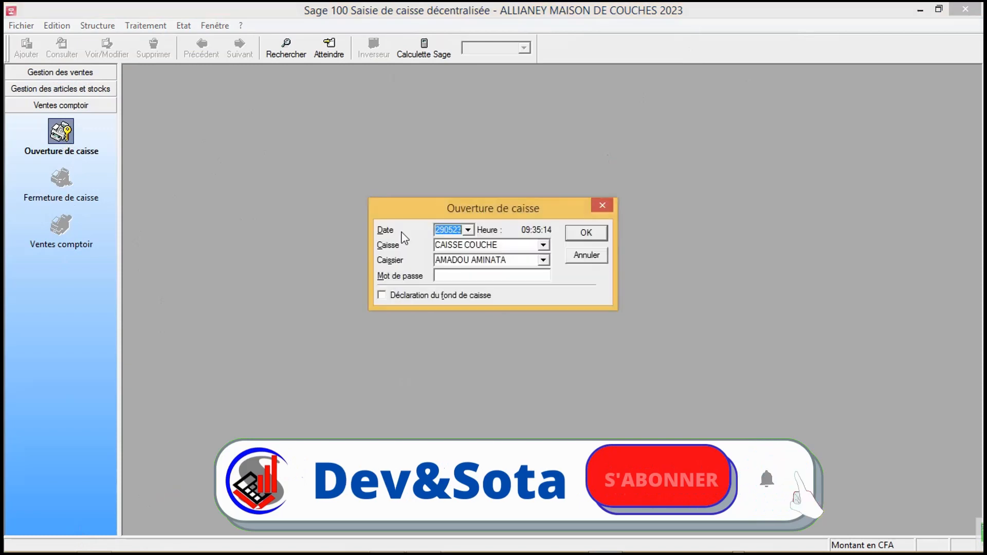
{"action": "left_click", "coordinate": [545, 261]}
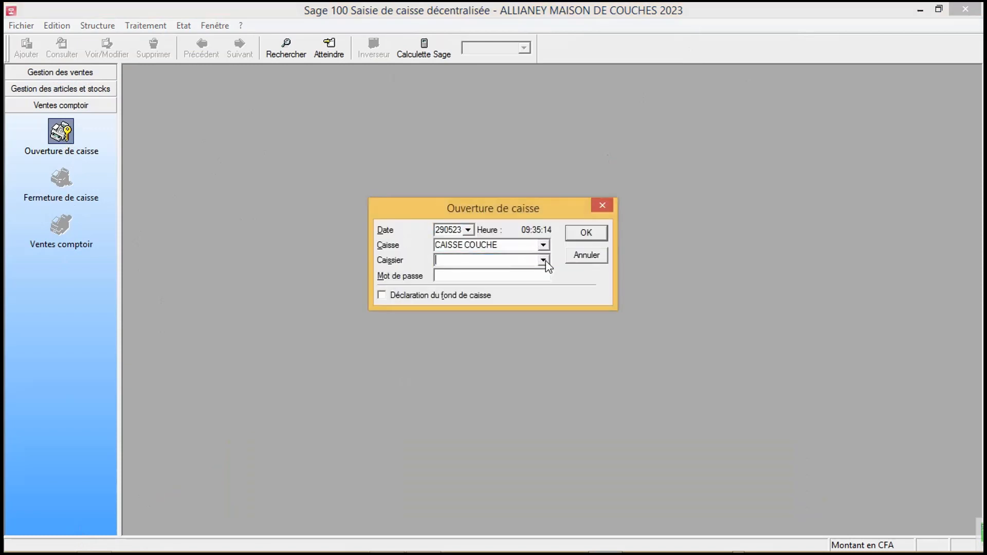
{"action": "left_click", "coordinate": [544, 261]}
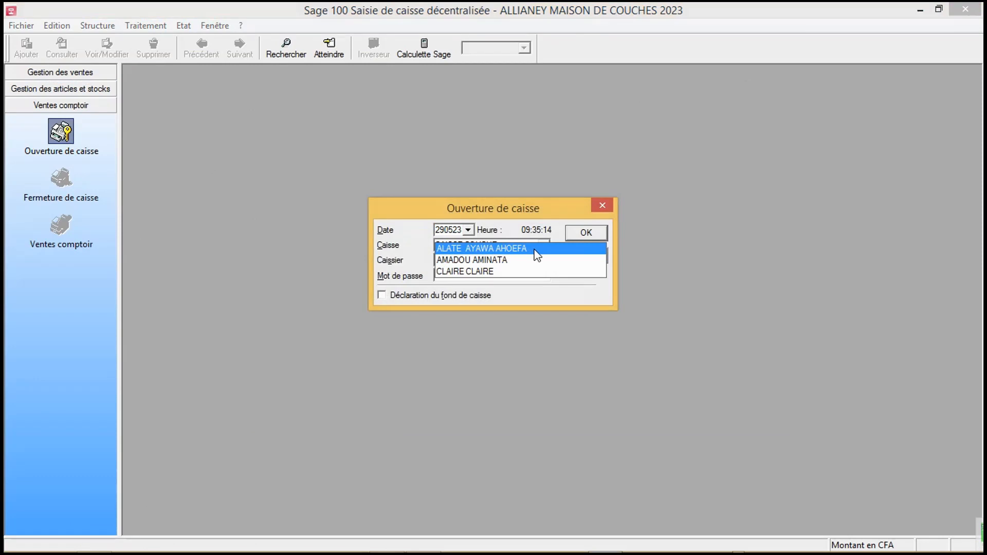
{"action": "left_click", "coordinate": [535, 251]}
{"action": "left_click", "coordinate": [589, 232]}
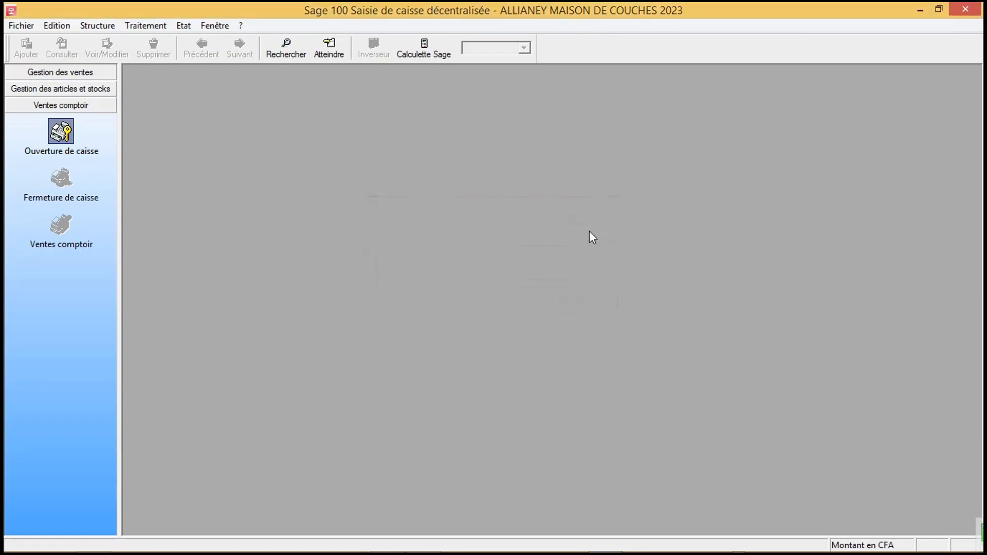
{"action": "left_click", "coordinate": [613, 102]}
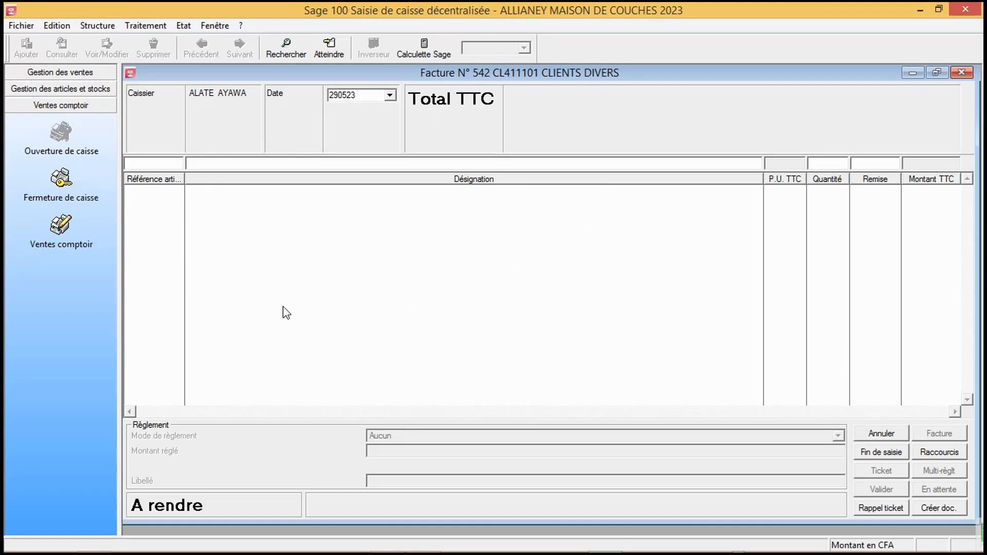
Date the counter invoice 02/05/23 and add article 00078, PAPIER HYGIENIQUE CLEAU & SOFT, with quantity 5
{"action": "left_click", "coordinate": [392, 96]}
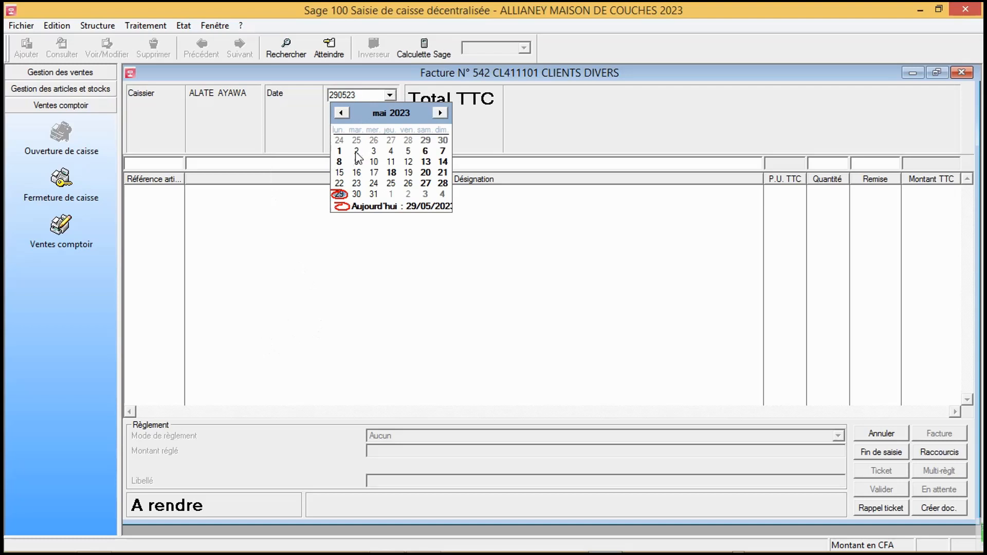
{"action": "left_click", "coordinate": [355, 154]}
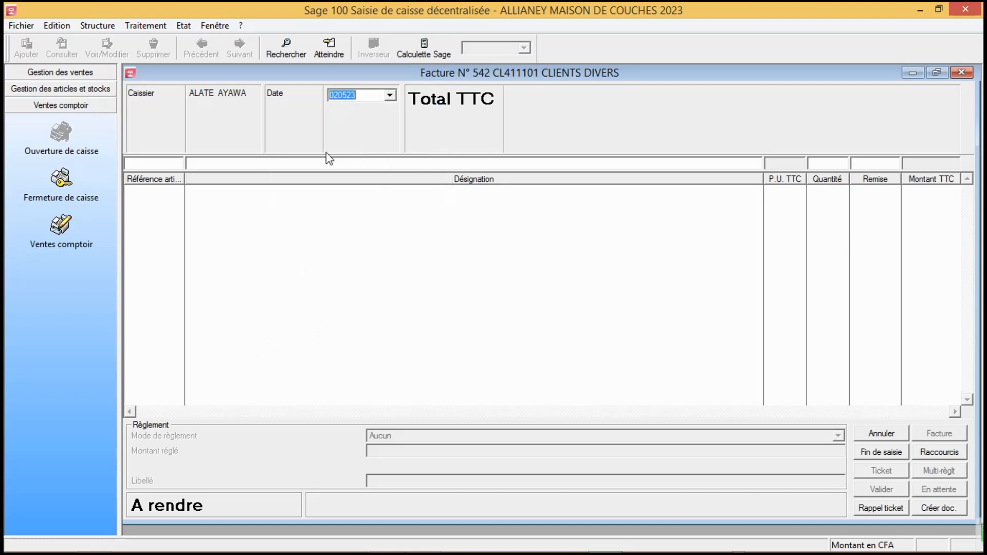
{"action": "left_click", "coordinate": [172, 163]}
{"action": "key", "text": "Tab"}
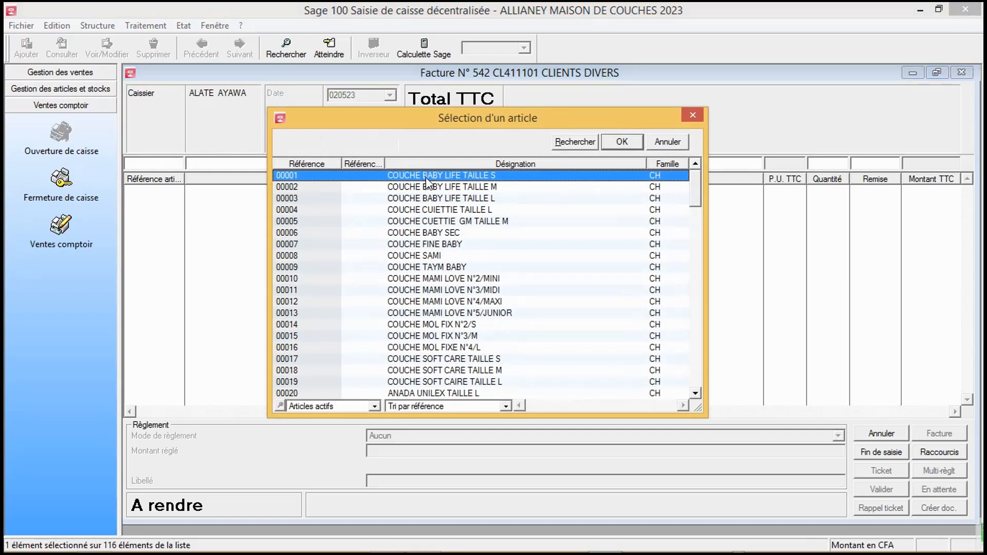
{"action": "left_click", "coordinate": [491, 163]}
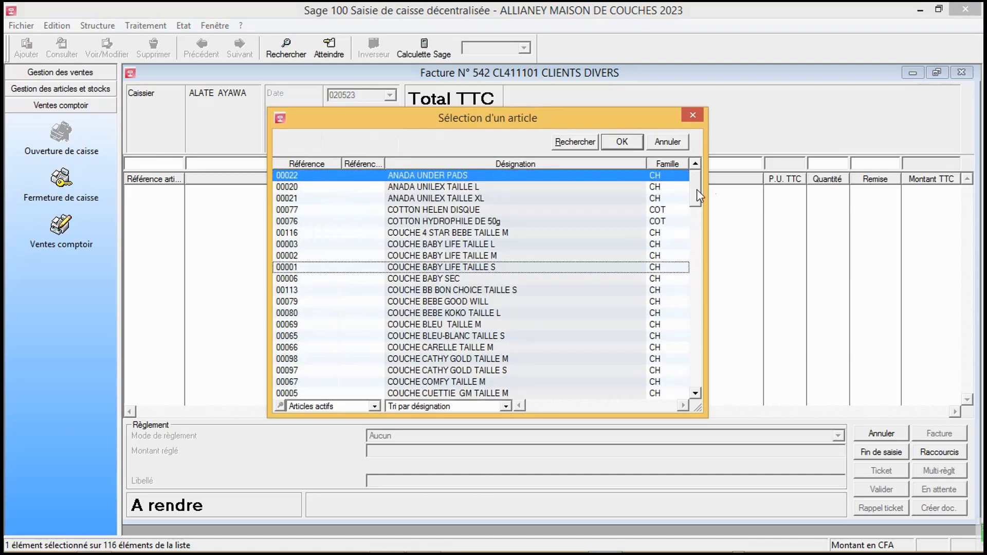
{"action": "left_click_drag", "start_coordinate": [696, 189], "coordinate": [700, 357]}
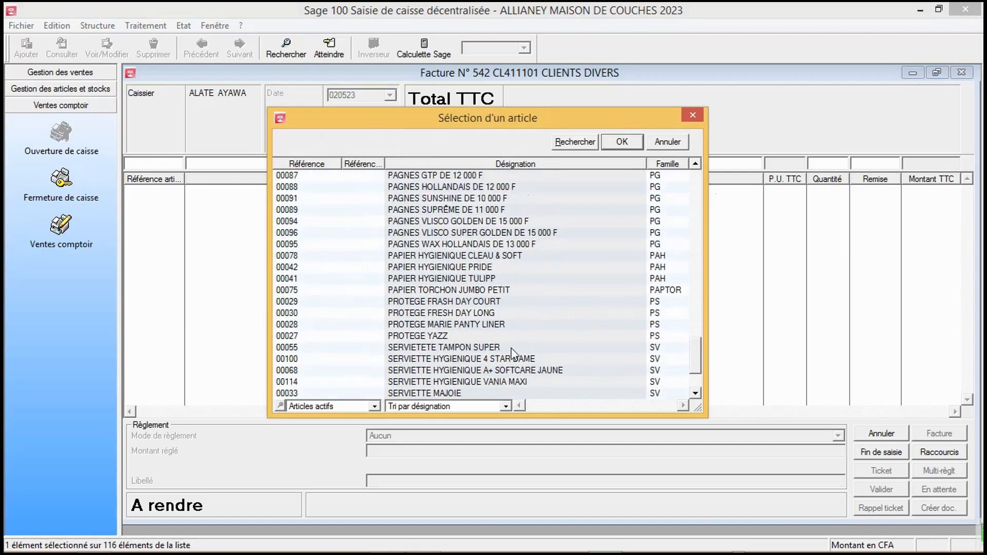
{"action": "double_click", "coordinate": [464, 252]}
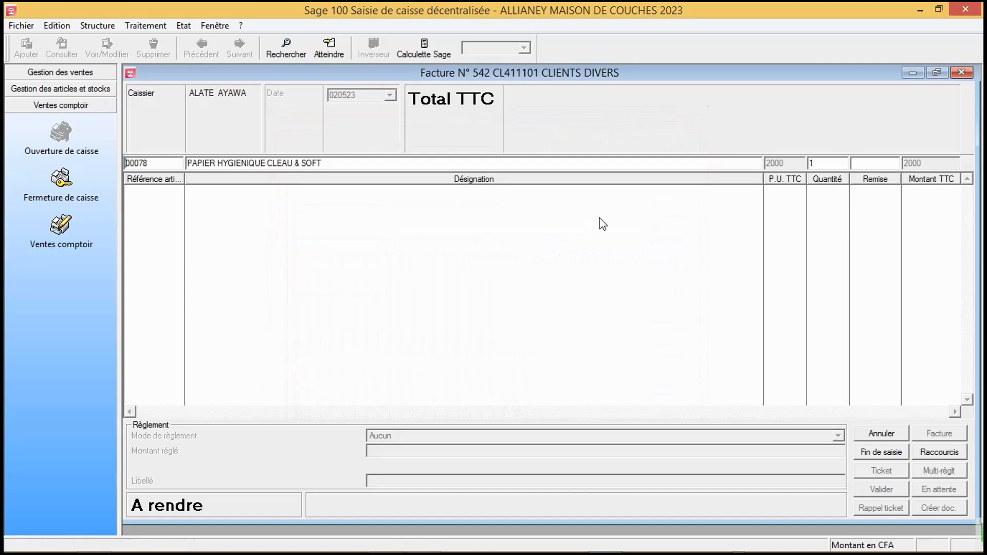
{"action": "double_click", "coordinate": [819, 162]}
{"action": "type", "text": "5"}
{"action": "key", "text": "Return"}
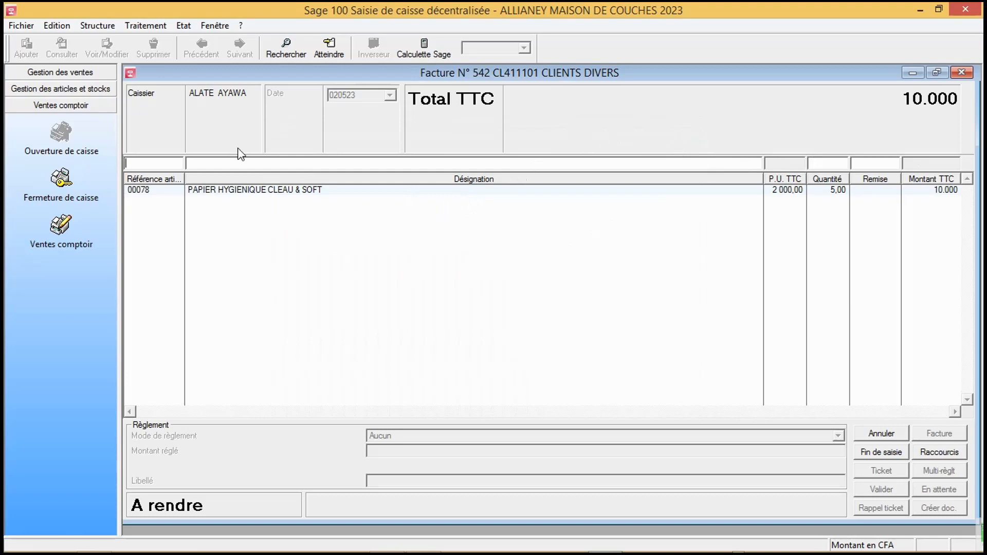
Add one unit of article 00114, SERVIETTE HYGIENIQUE VANIA MAXI, to the invoice
{"action": "key", "text": "Tab"}
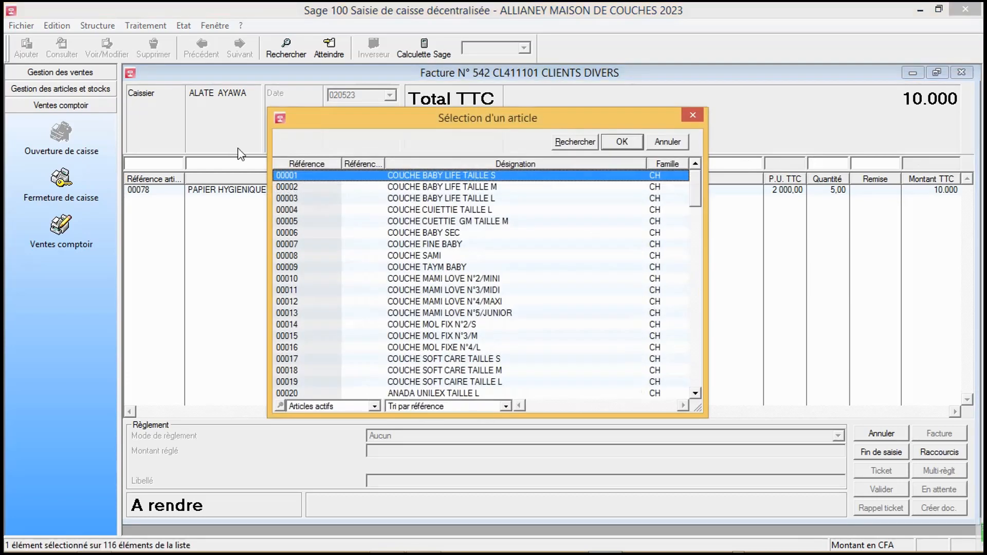
{"action": "left_click", "coordinate": [451, 163]}
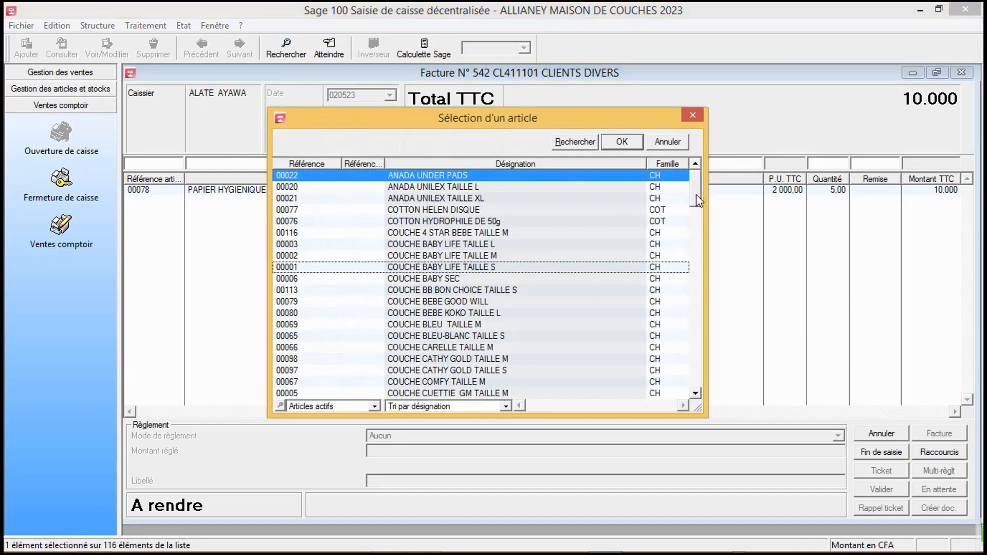
{"action": "left_click_drag", "start_coordinate": [696, 194], "coordinate": [705, 288]}
{"action": "left_click_drag", "start_coordinate": [705, 296], "coordinate": [715, 368]}
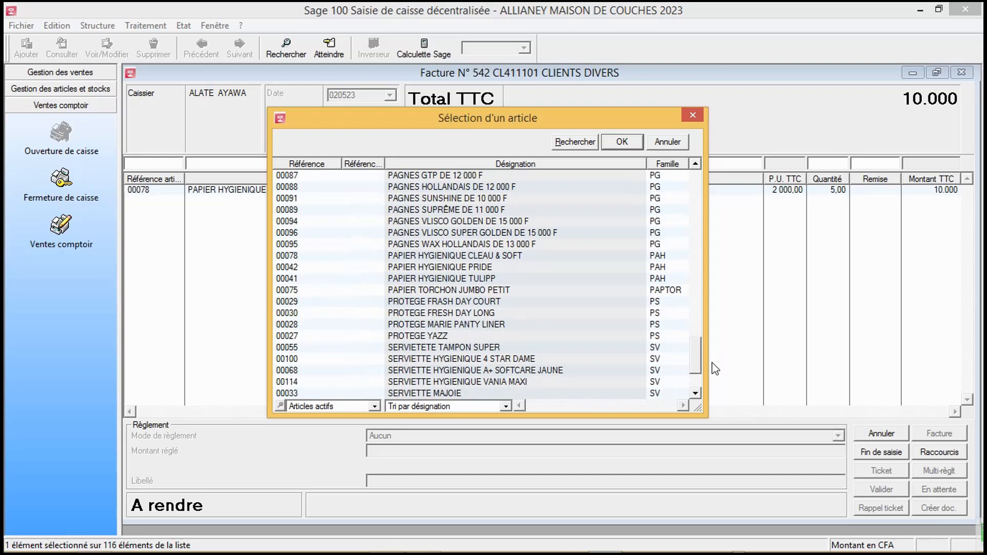
{"action": "scroll", "coordinate": [502, 371], "scroll_direction": "down", "scroll_amount": 2}
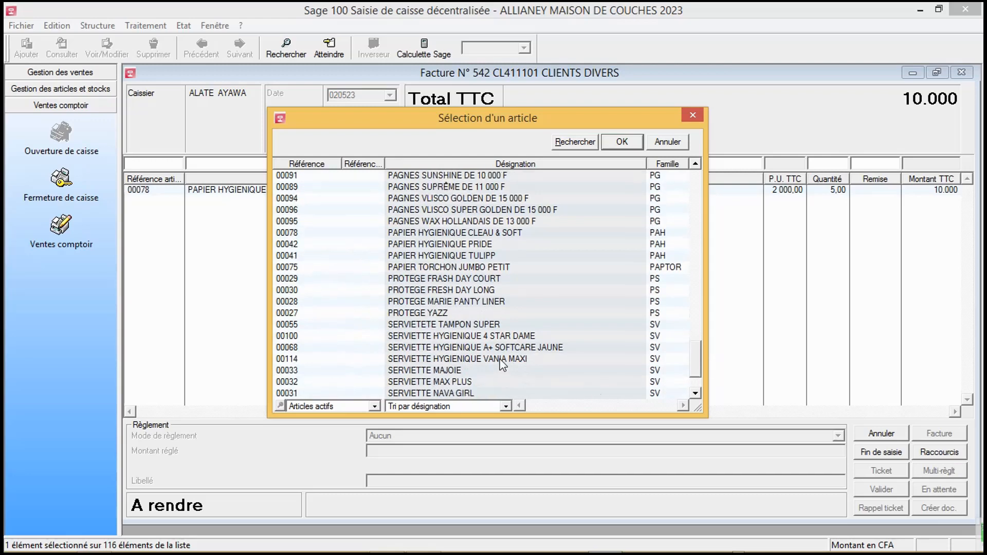
{"action": "double_click", "coordinate": [501, 358]}
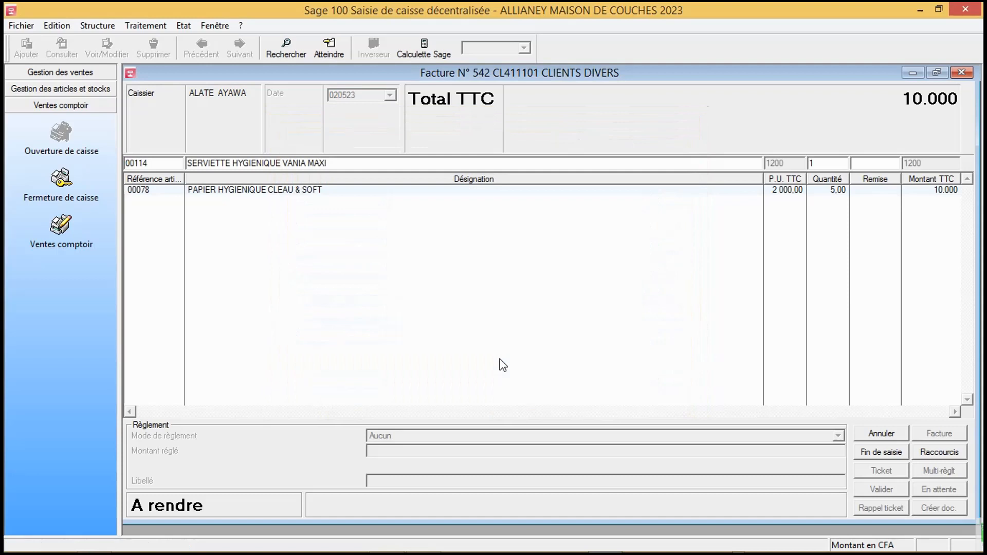
{"action": "key", "text": "Return"}
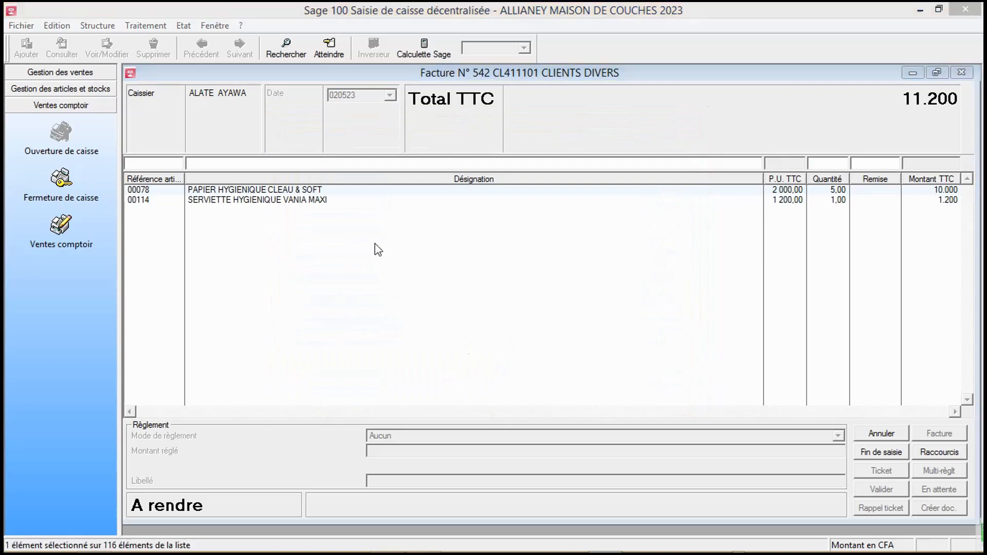
Add one unit of article 00054, SERVIETTE YAZZ VIOLET, to the invoice
{"action": "key", "text": "F4"}
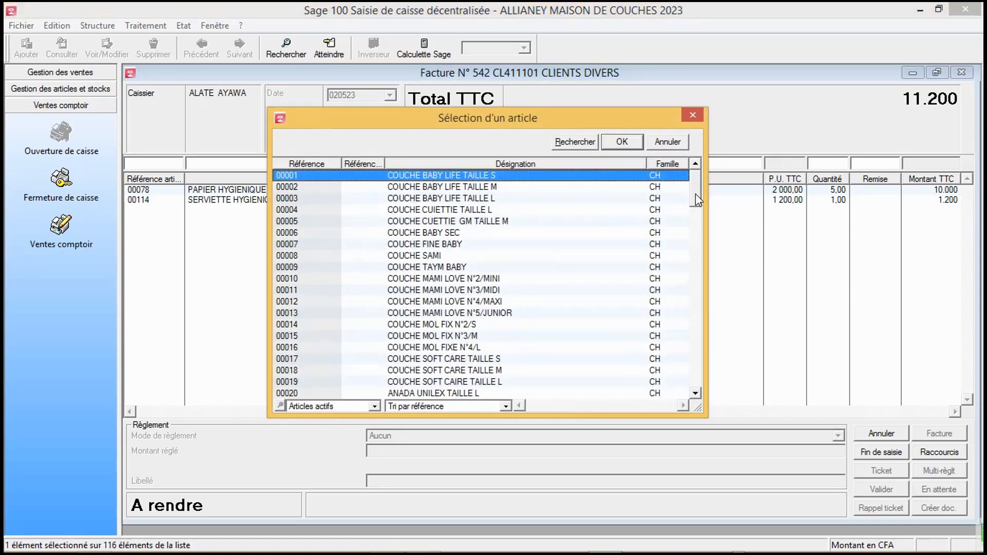
{"action": "left_click", "coordinate": [698, 222]}
{"action": "left_click_drag", "start_coordinate": [697, 231], "coordinate": [715, 382]}
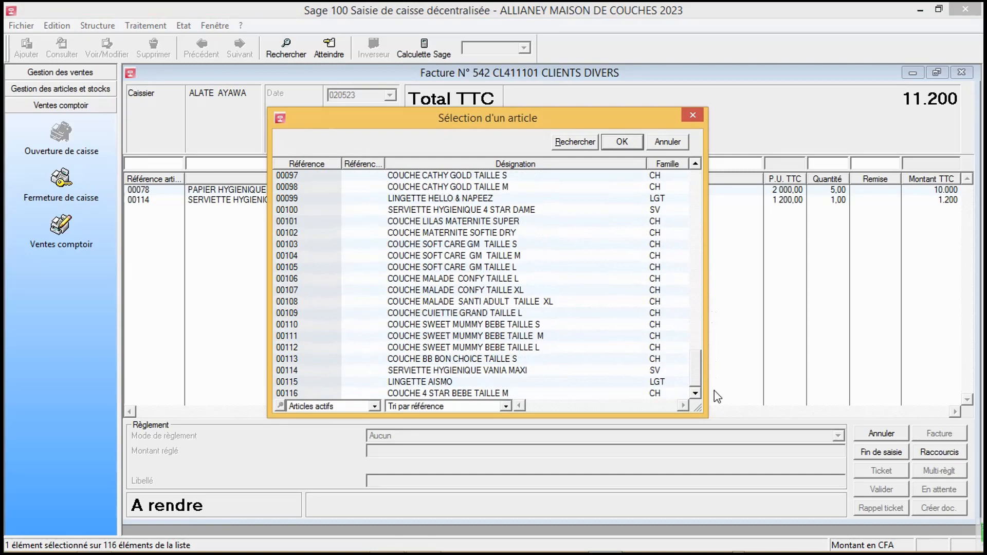
{"action": "mouse_move", "coordinate": [718, 379]}
{"action": "left_mouse_down"}
{"action": "mouse_move", "coordinate": [717, 365]}
{"action": "mouse_move", "coordinate": [715, 381]}
{"action": "left_mouse_up"}
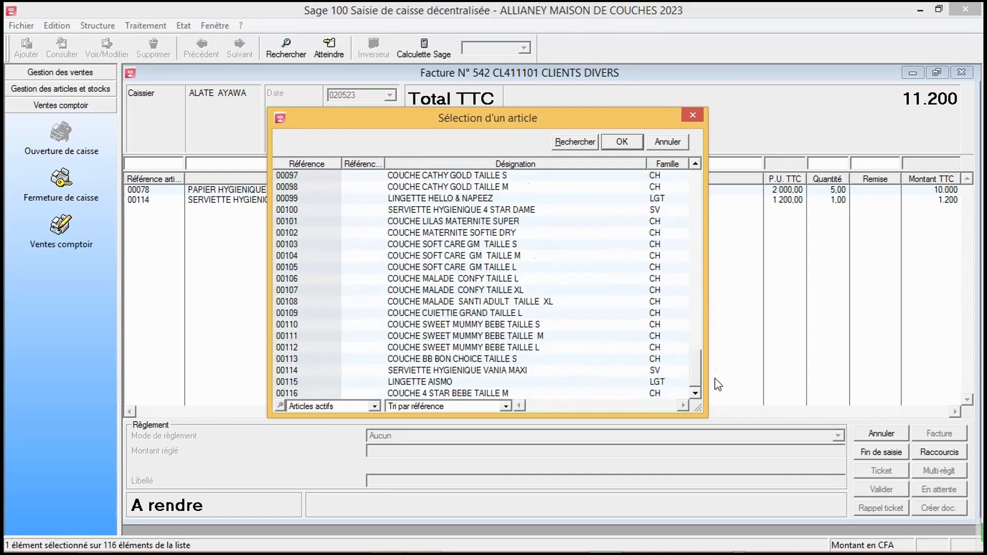
{"action": "left_click", "coordinate": [517, 164]}
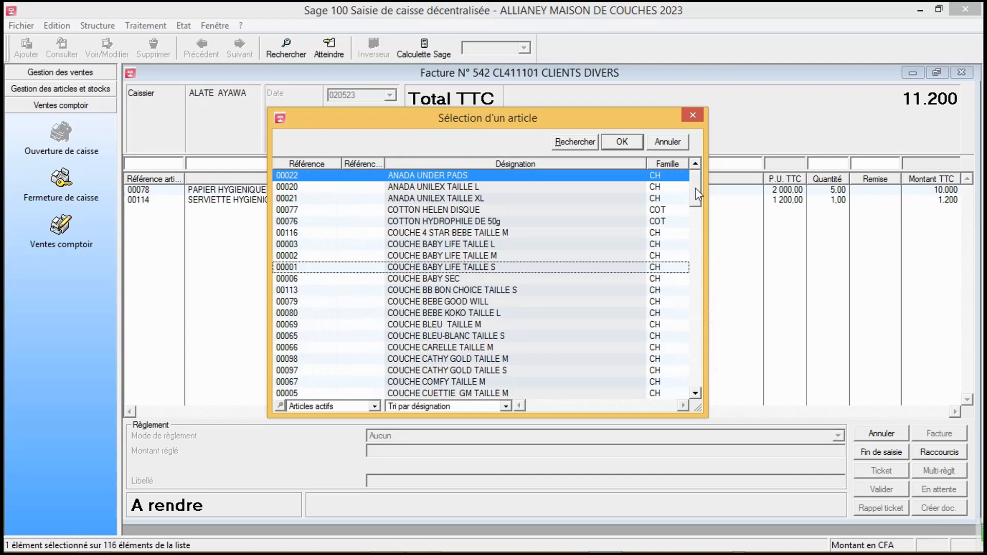
{"action": "left_click_drag", "start_coordinate": [698, 194], "coordinate": [698, 374]}
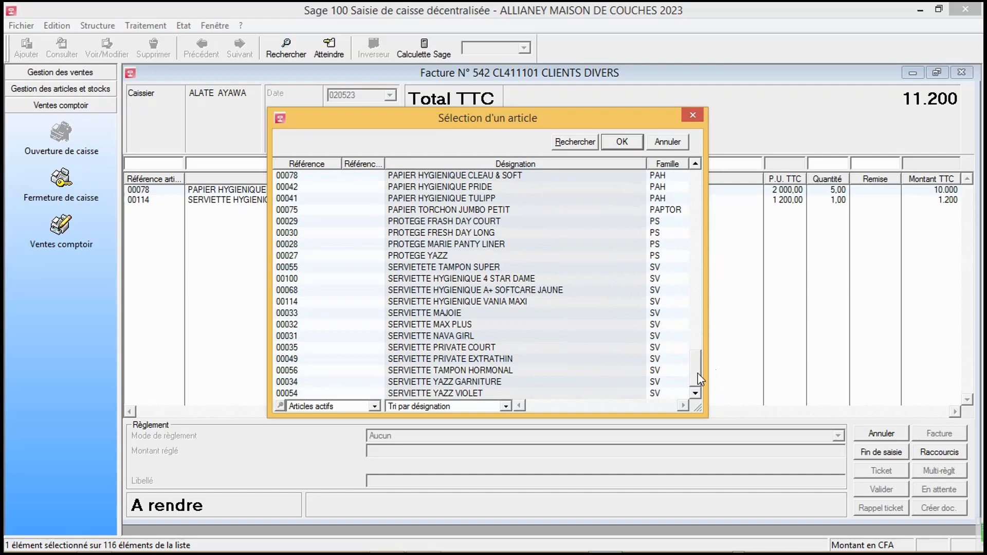
{"action": "left_click", "coordinate": [462, 393]}
{"action": "double_click", "coordinate": [461, 393]}
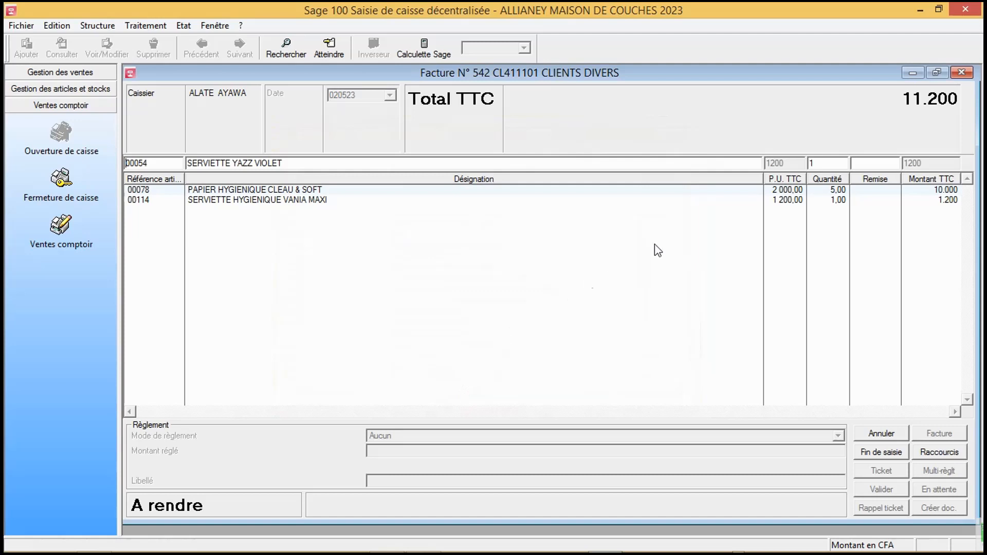
{"action": "key", "text": "Return"}
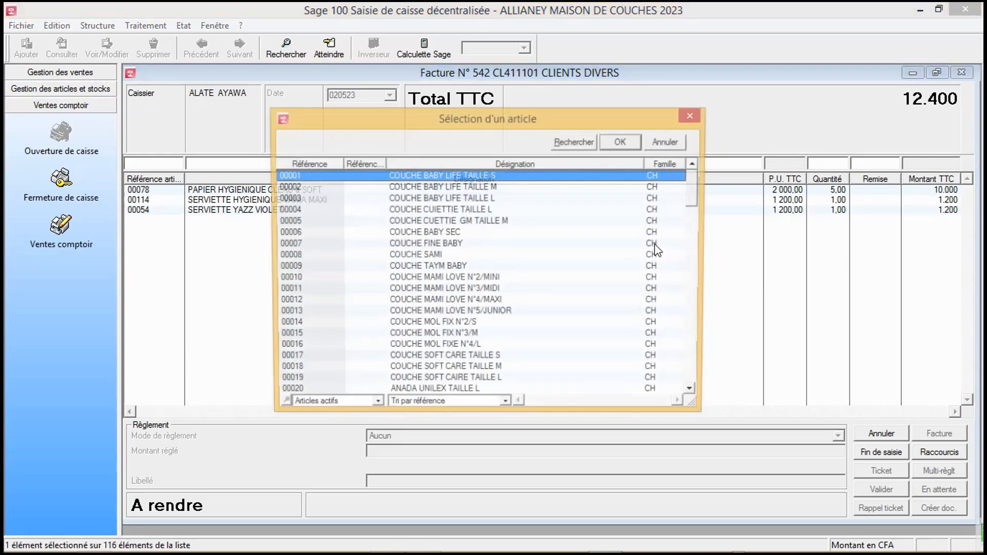
Sort the article list by designation and add one unit of article 00102, COUCHE MATERNITE SOFTIE DRY, to the invoice
{"action": "left_click", "coordinate": [515, 165]}
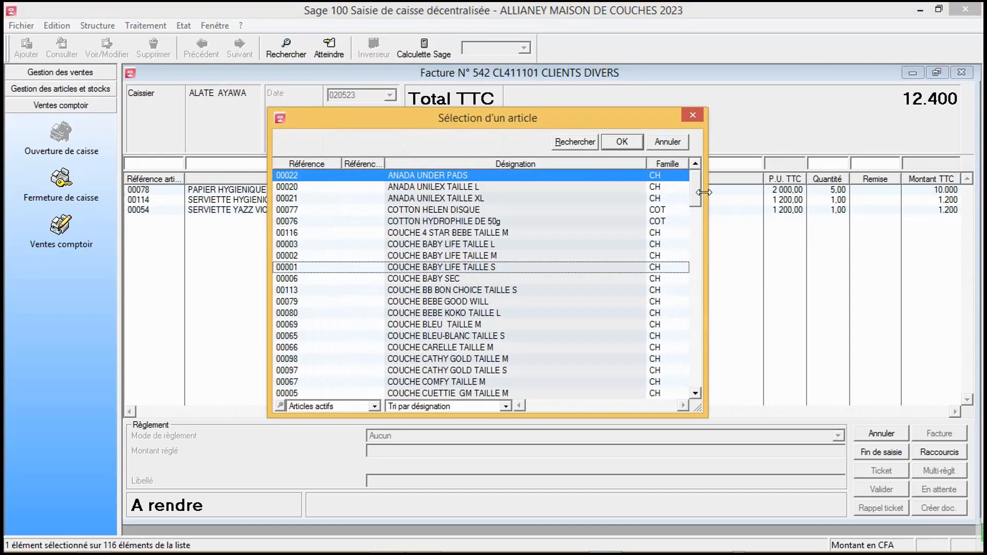
{"action": "left_click_drag", "start_coordinate": [698, 189], "coordinate": [696, 239]}
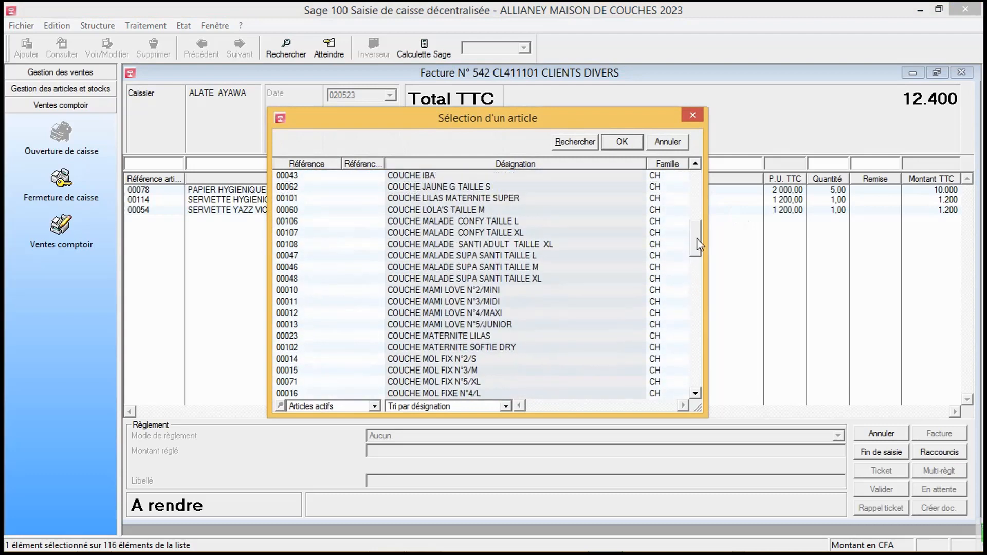
{"action": "left_click_drag", "start_coordinate": [696, 238], "coordinate": [696, 233]}
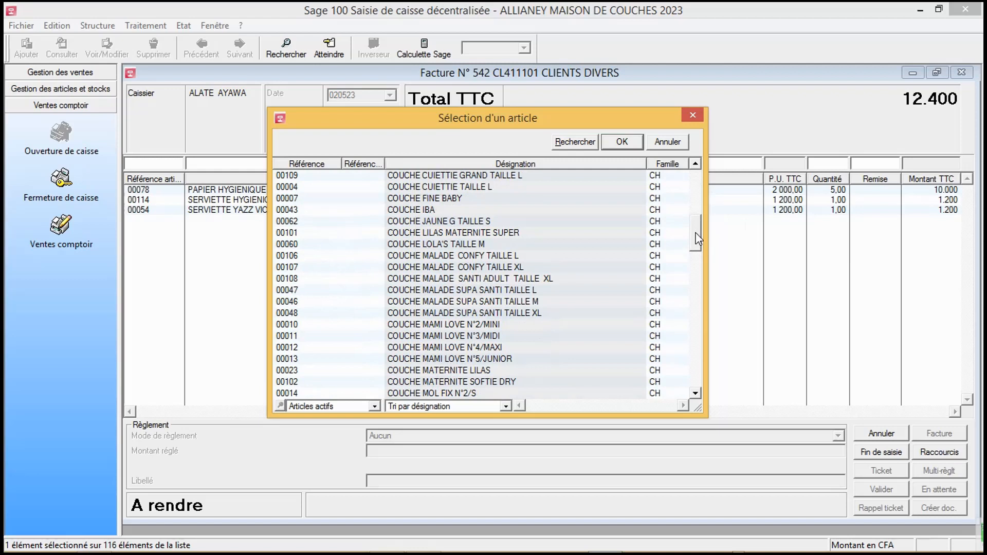
{"action": "double_click", "coordinate": [493, 382]}
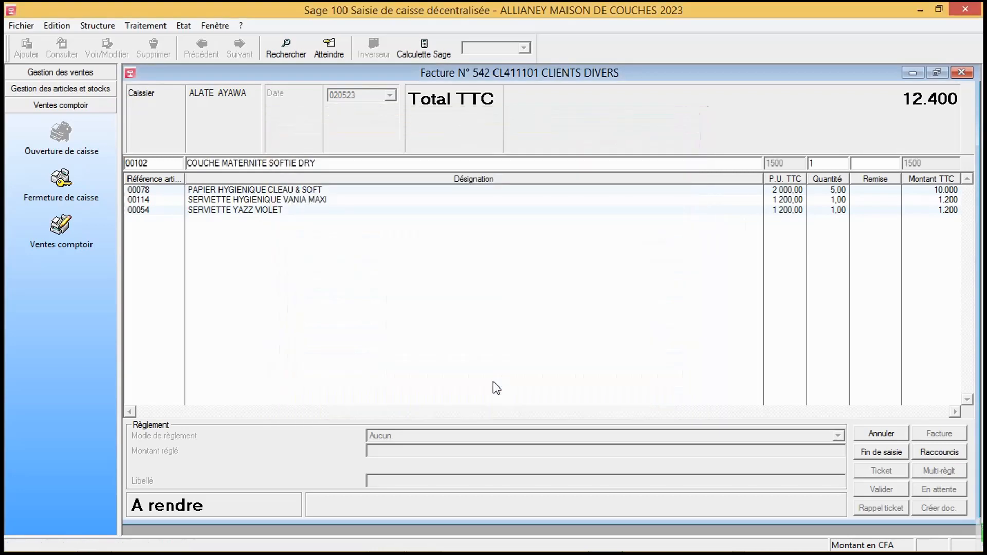
{"action": "key", "text": "Return"}
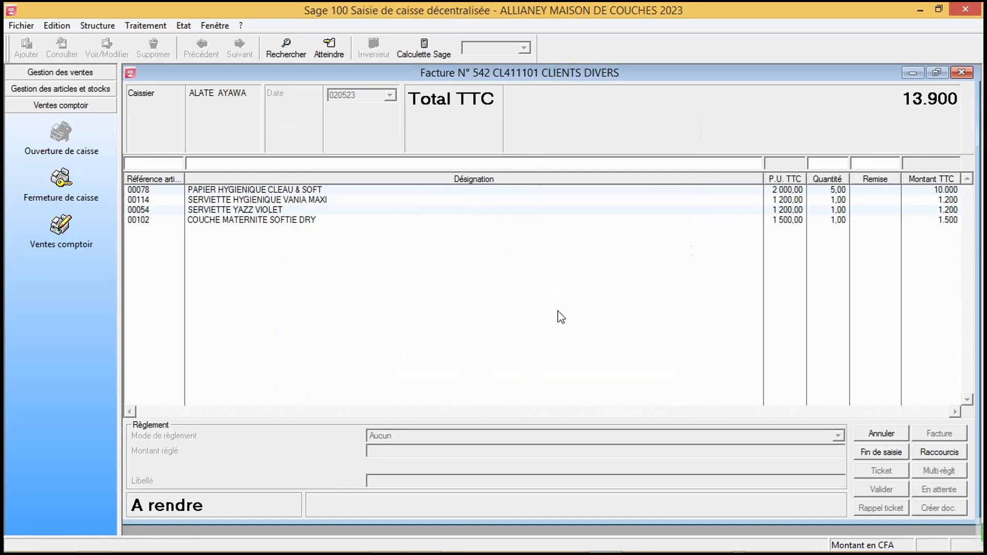
Finish the article entry and generate the invoice's print preview with 7-PDF Printer as the printer
{"action": "left_click", "coordinate": [879, 456]}
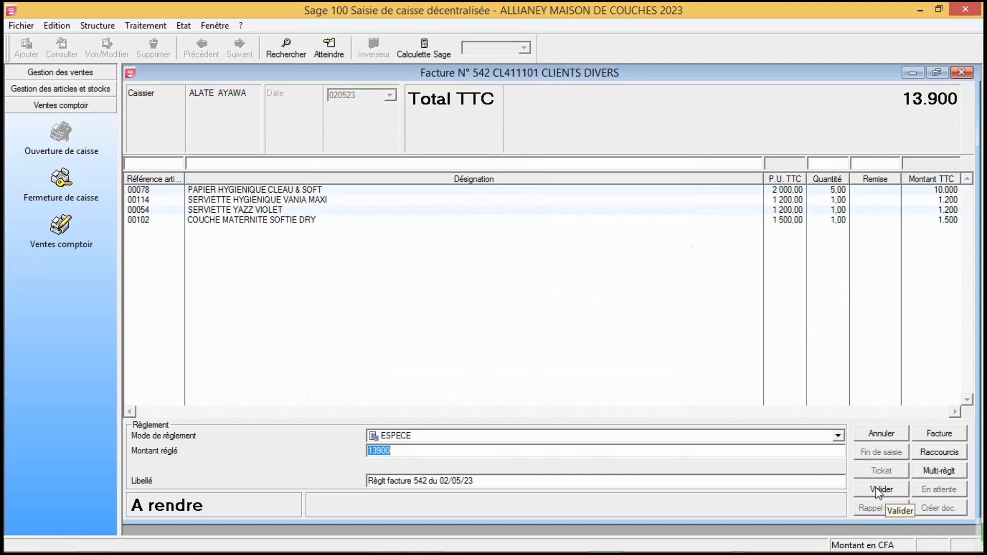
{"action": "left_click", "coordinate": [934, 437]}
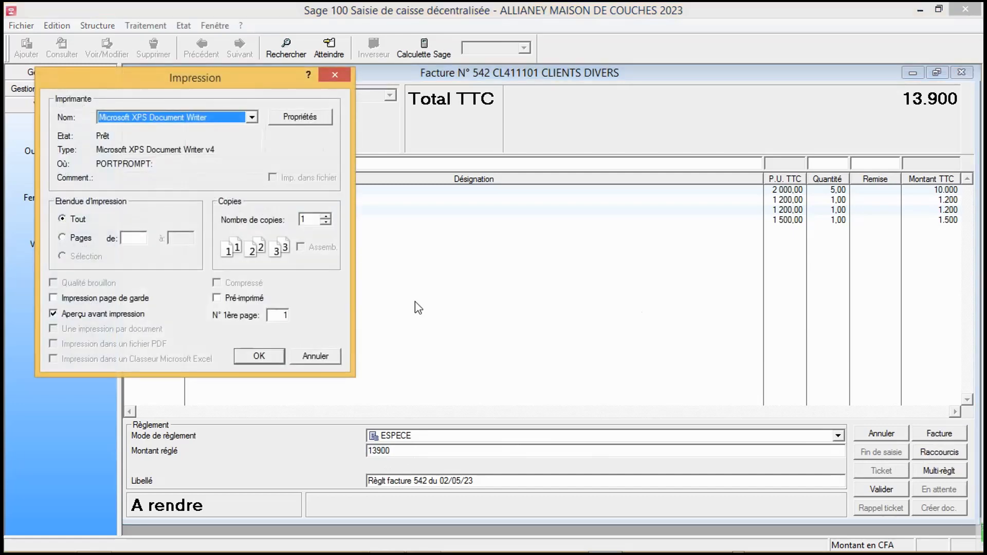
{"action": "left_click", "coordinate": [253, 119]}
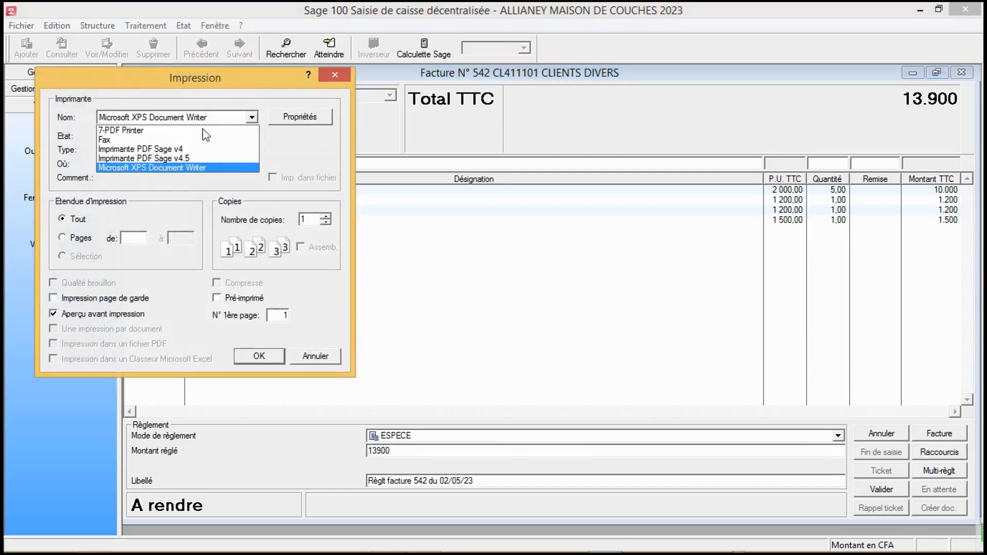
{"action": "left_click", "coordinate": [139, 134]}
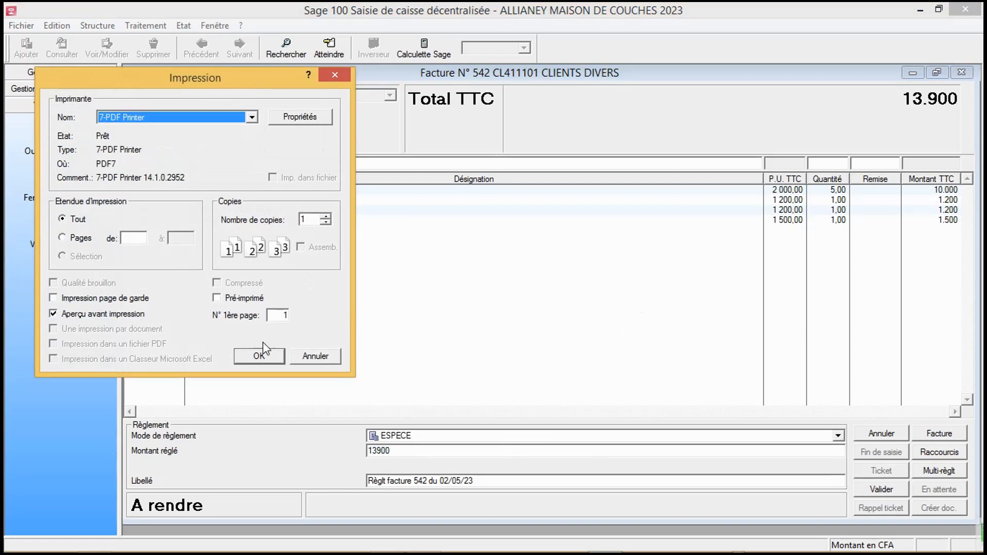
{"action": "left_click", "coordinate": [259, 356]}
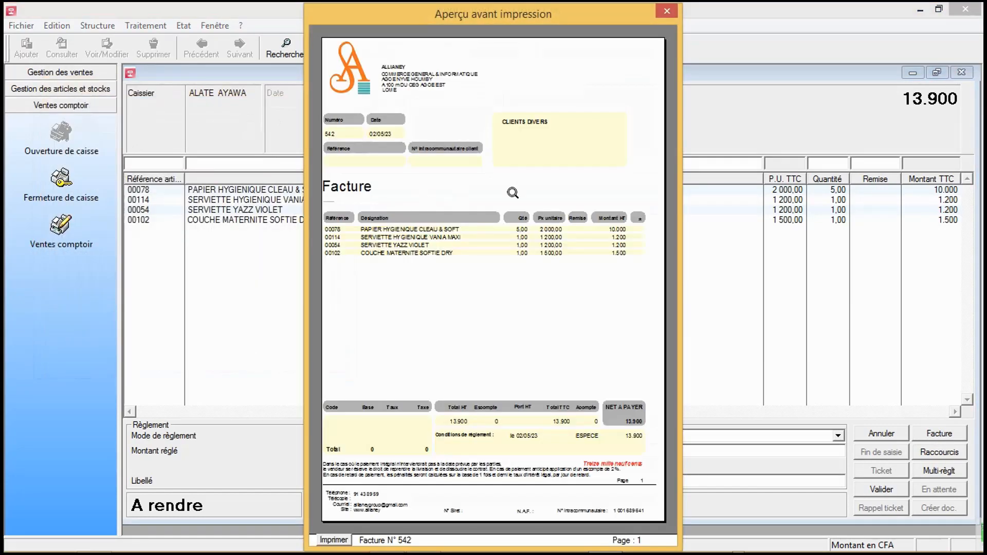
Check the article lines and totals in the enlarged invoice preview, print the invoice, and close the preview
{"action": "left_click", "coordinate": [619, 194]}
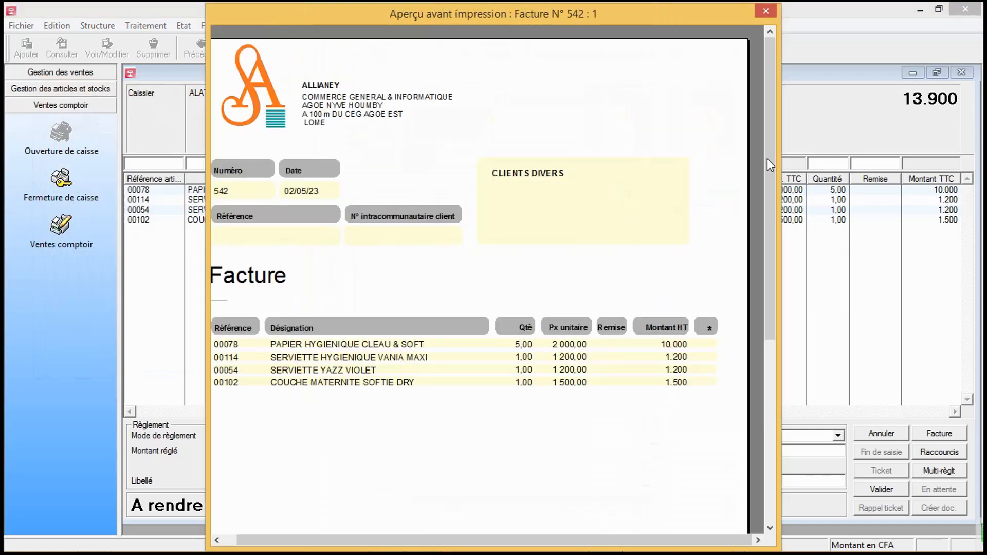
{"action": "left_click_drag", "start_coordinate": [767, 158], "coordinate": [775, 346]}
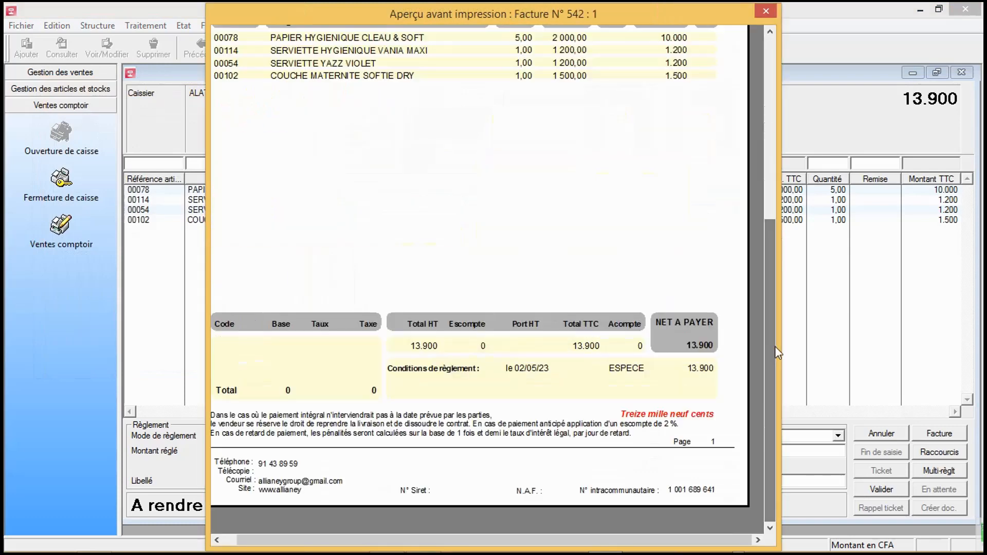
{"action": "left_click", "coordinate": [585, 304]}
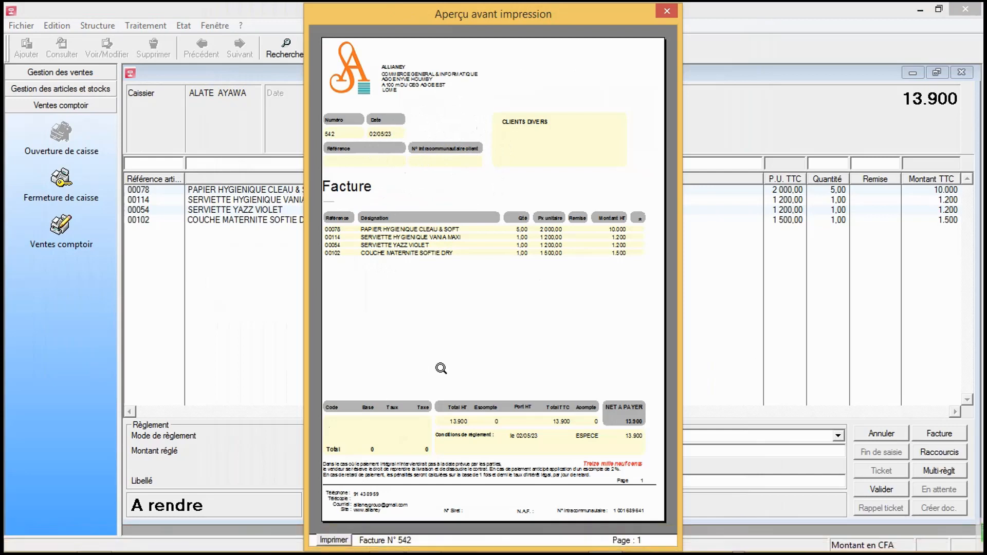
{"action": "left_click", "coordinate": [334, 540]}
{"action": "left_click", "coordinate": [667, 10]}
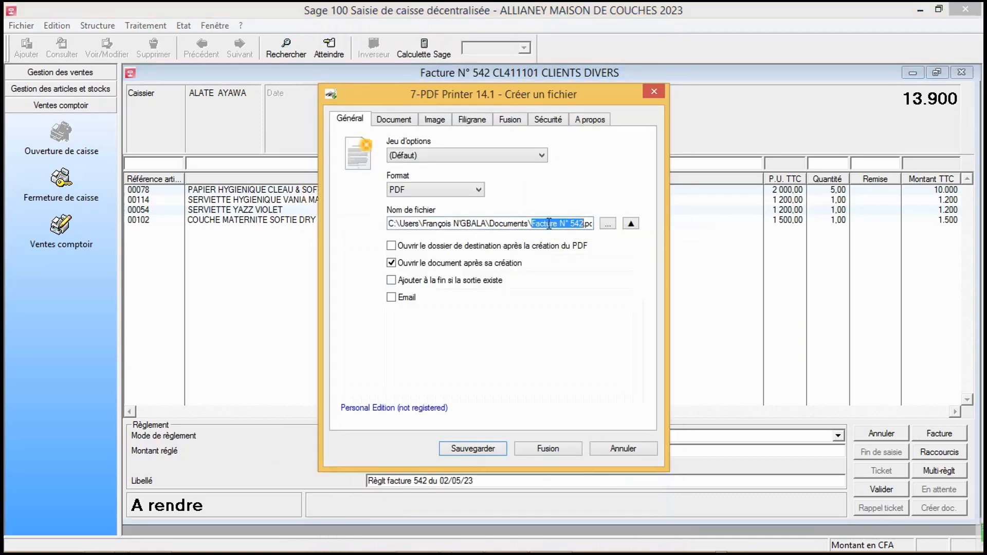
Rename the PDF output file as Facture 2
{"action": "double_click", "coordinate": [579, 223]}
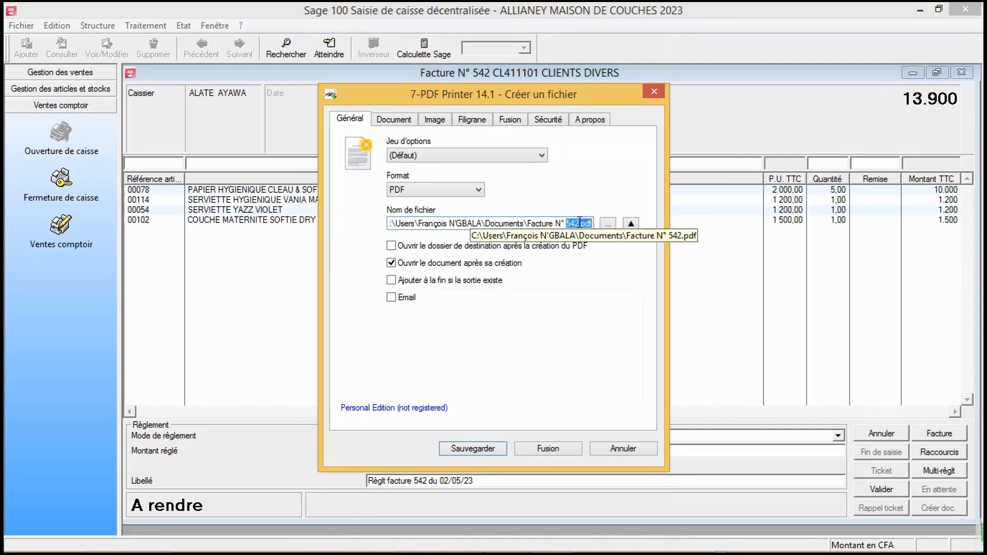
{"action": "left_click", "coordinate": [579, 223]}
{"action": "key", "text": "BackSpace"}
{"action": "key", "text": "BackSpace"}
{"action": "key", "text": "BackSpace"}
{"action": "key", "text": "BackSpace"}
{"action": "key", "text": "BackSpace"}
{"action": "key", "text": "BackSpace"}
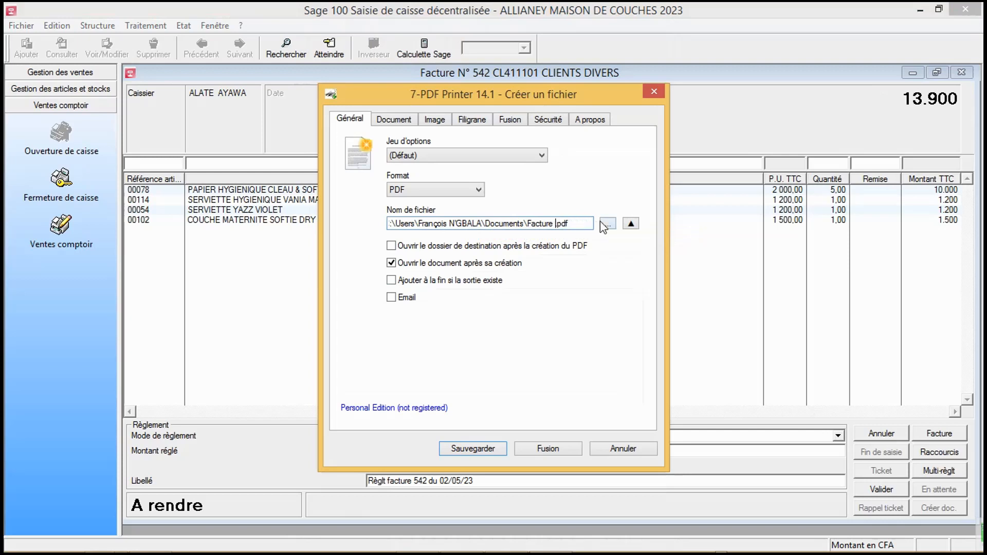
{"action": "type", "text": "2"}
Browse for the PDF's save location on drive E:, in GESTION D'ENTREPRISES, ALLIANEY, ALLIANEY 2023
{"action": "left_click", "coordinate": [610, 225]}
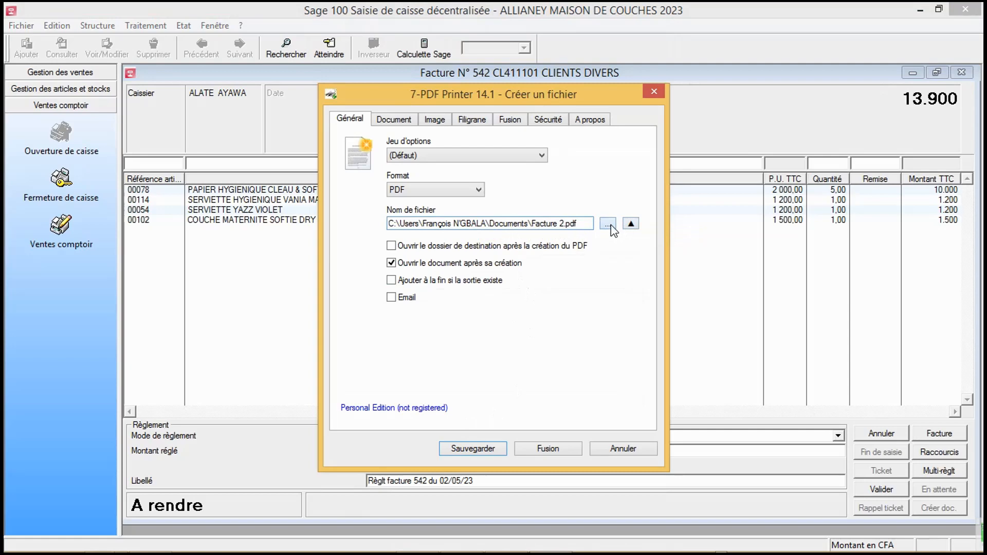
{"action": "left_click", "coordinate": [611, 224]}
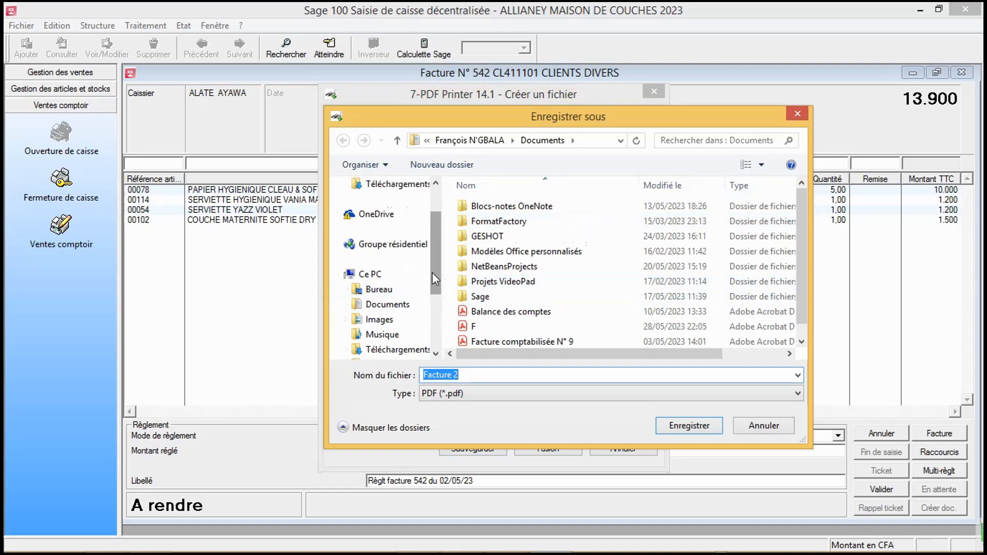
{"action": "scroll", "coordinate": [431, 278], "scroll_direction": "down", "scroll_amount": 2}
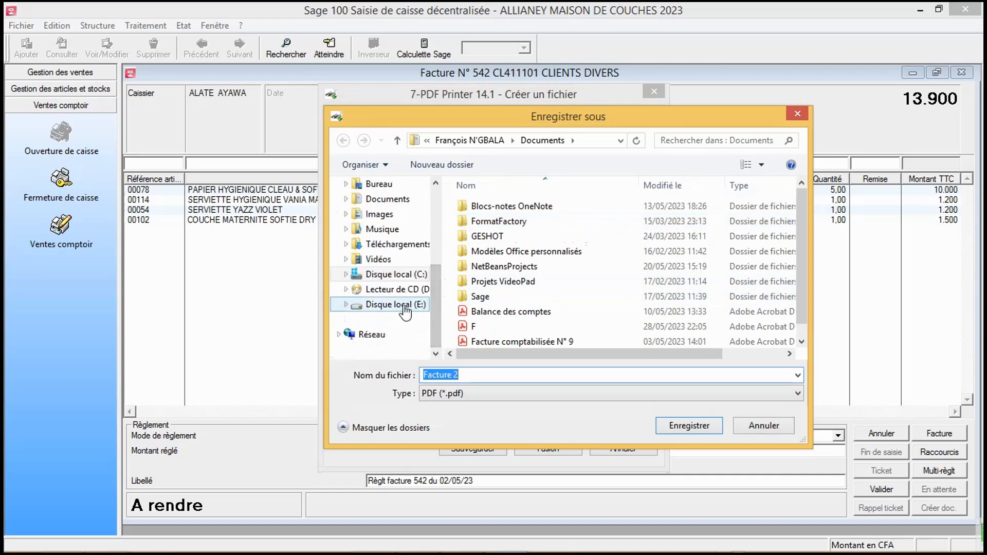
{"action": "left_click", "coordinate": [404, 306]}
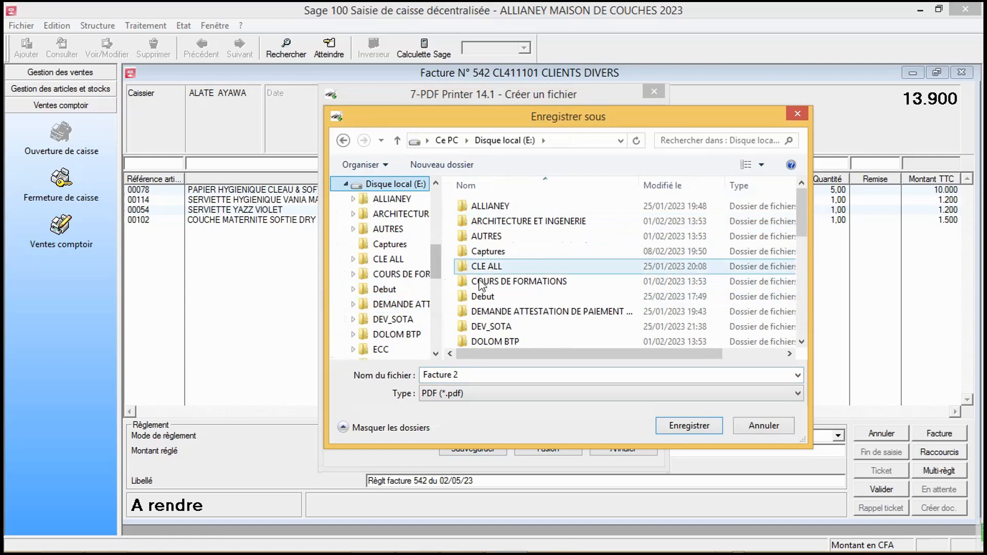
{"action": "left_click_drag", "start_coordinate": [801, 204], "coordinate": [819, 279]}
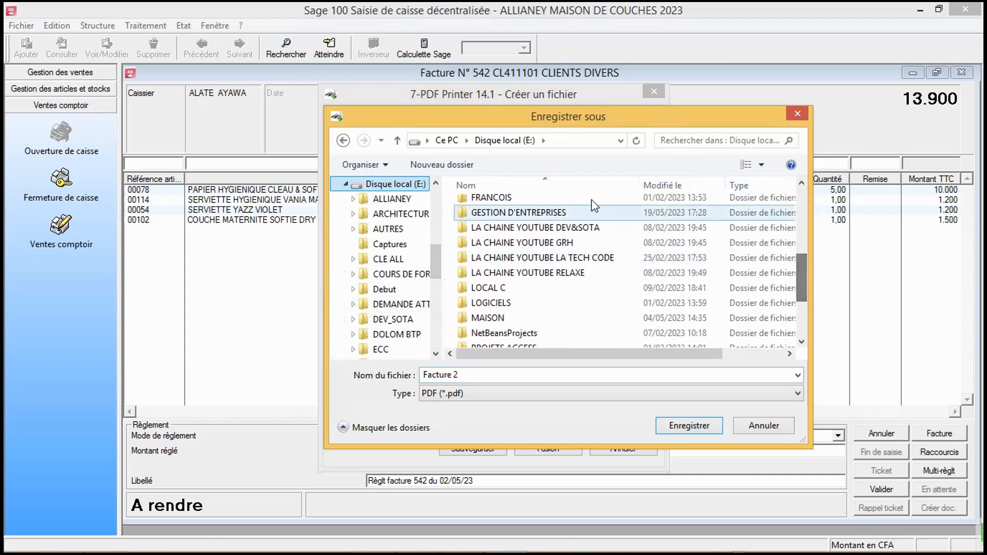
{"action": "double_click", "coordinate": [520, 212]}
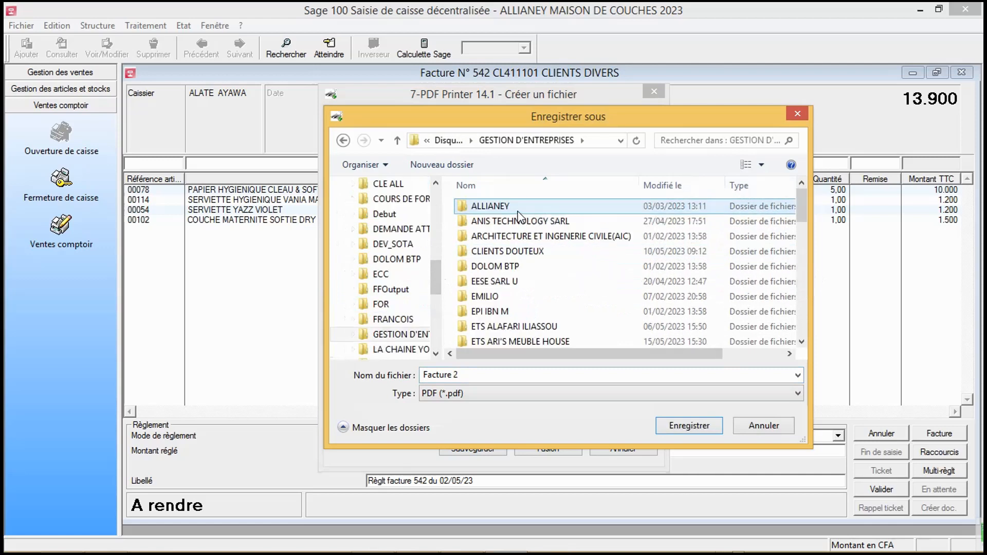
{"action": "double_click", "coordinate": [517, 209]}
{"action": "double_click", "coordinate": [519, 208]}
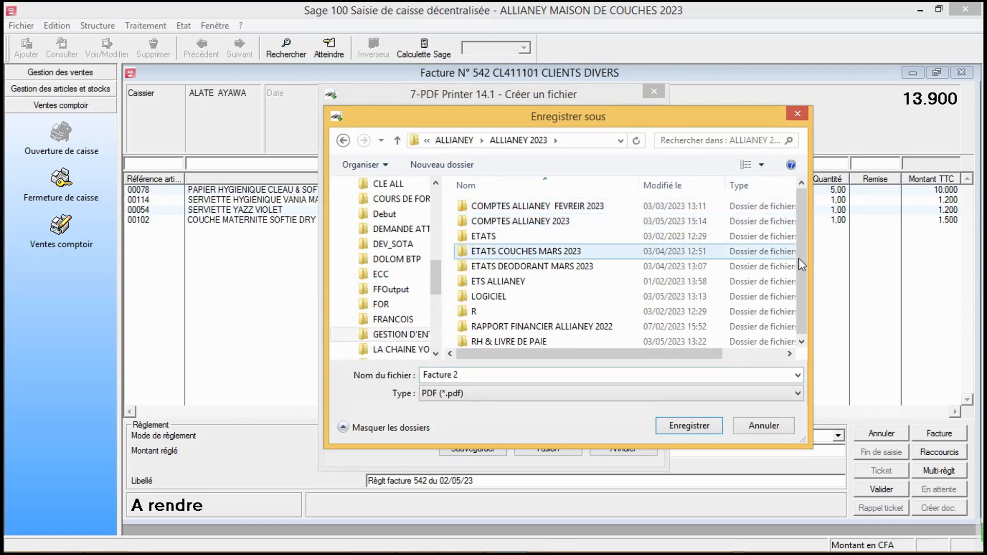
{"action": "left_click_drag", "start_coordinate": [800, 260], "coordinate": [810, 287]}
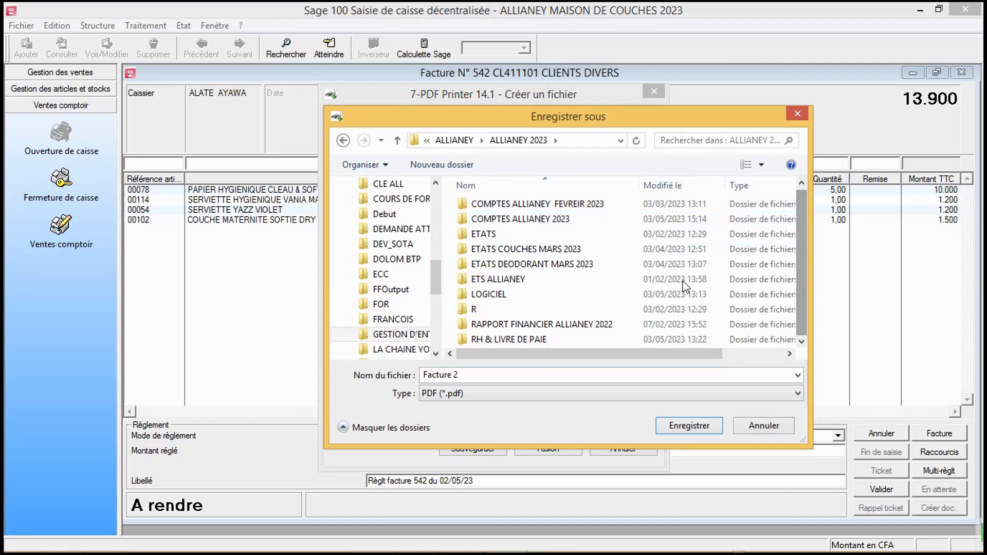
Create a new folder named ETATS COUCHES MAIS inside ALLIANEY 2023
{"action": "left_click", "coordinate": [438, 165]}
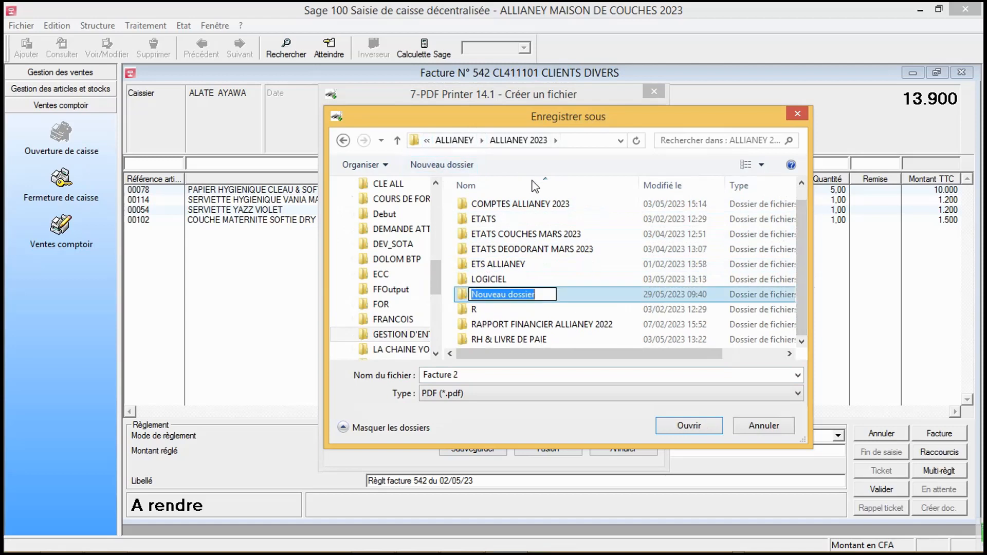
{"action": "type", "text": "ETAT"}
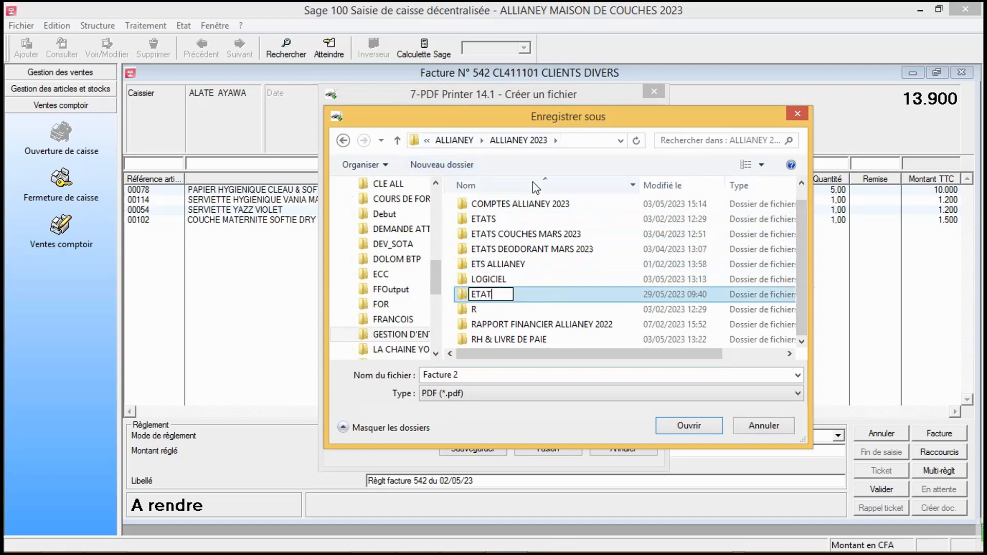
{"action": "type", "text": "S MAIS"}
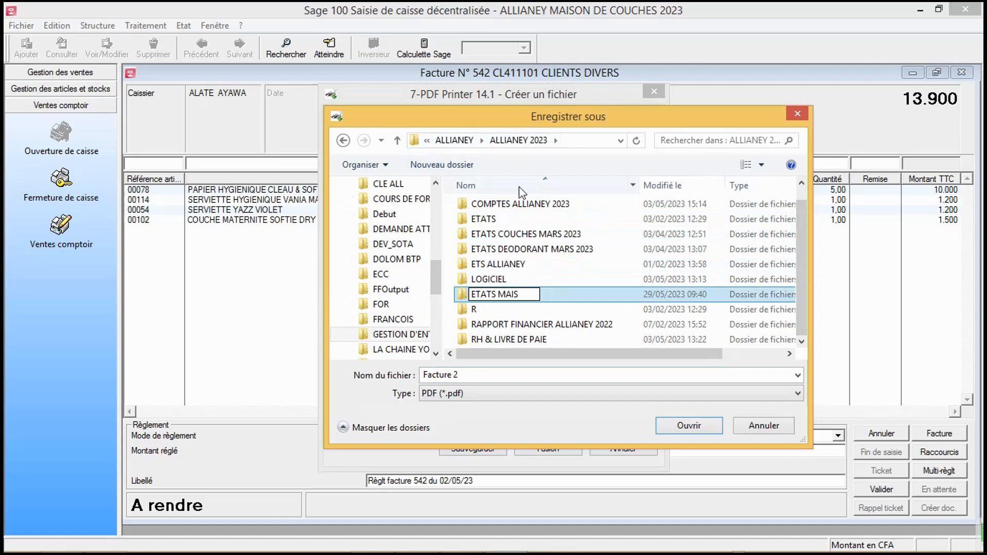
{"action": "left_click", "coordinate": [499, 294]}
{"action": "type", "text": "COUCHES"}
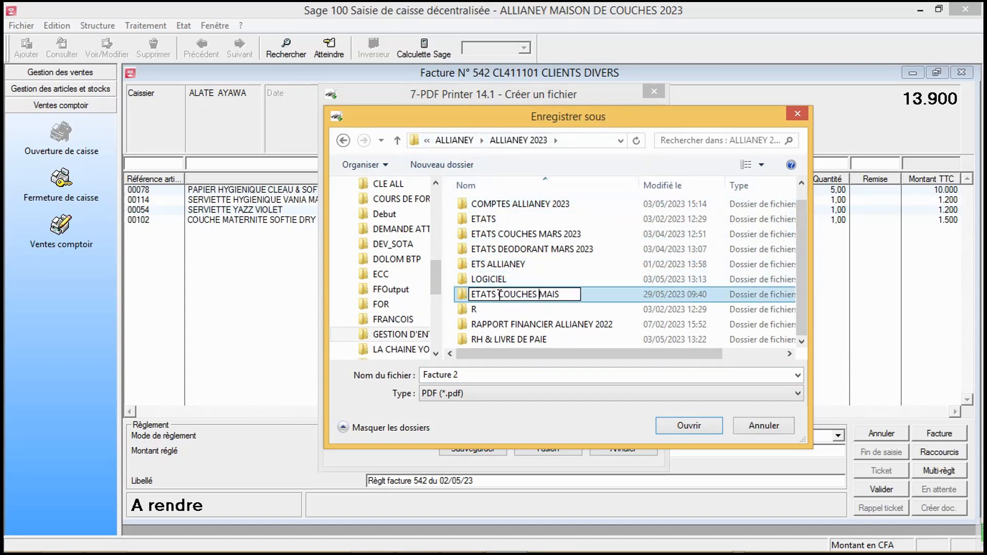
{"action": "key", "text": "Return"}
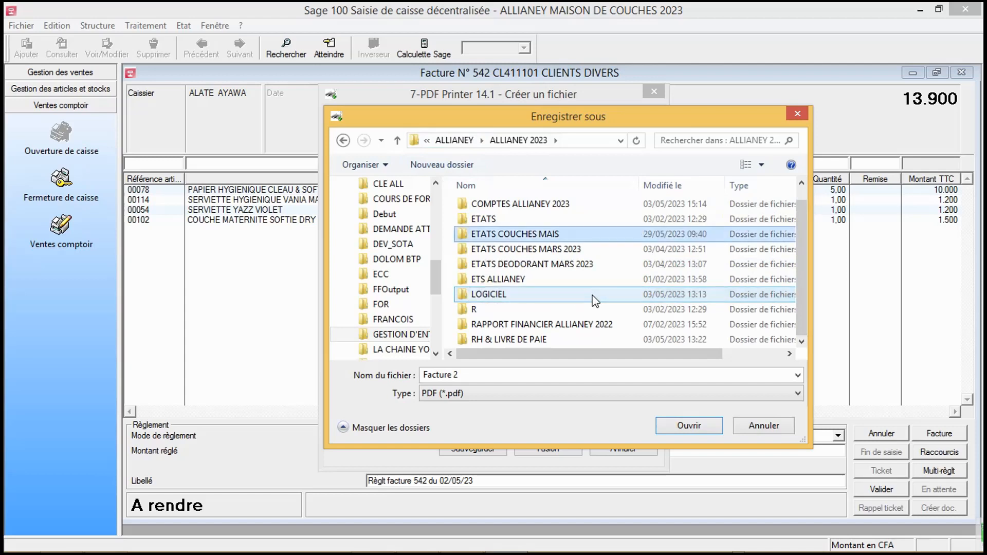
Save the invoice as Facture 2 in PDF format in the ETATS COUCHES MAIS folder
{"action": "double_click", "coordinate": [560, 233]}
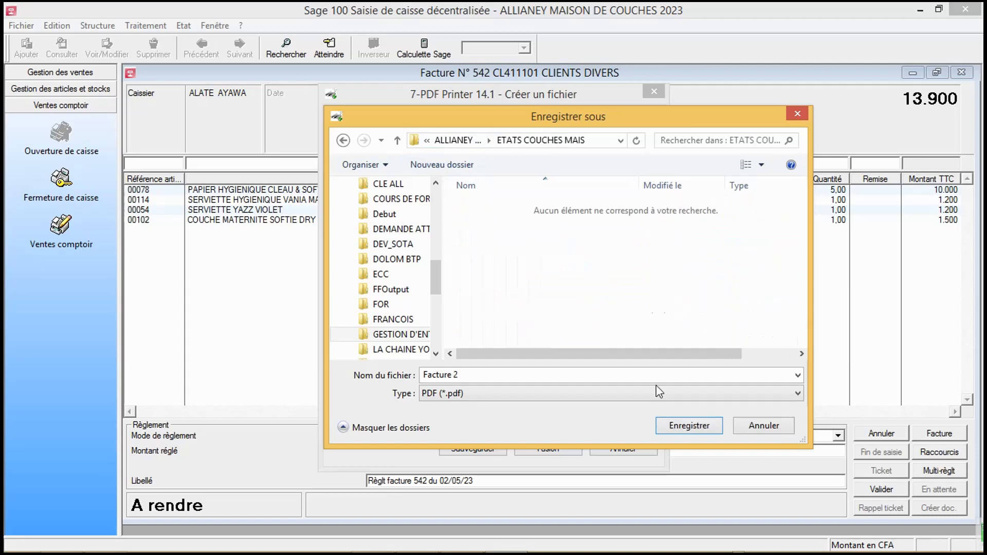
{"action": "left_click", "coordinate": [687, 426]}
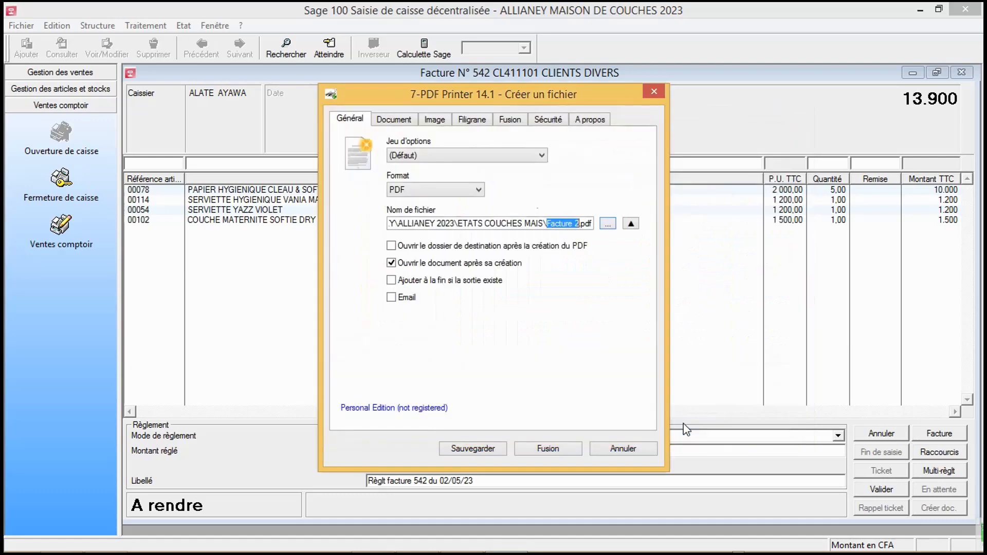
{"action": "left_click", "coordinate": [487, 449]}
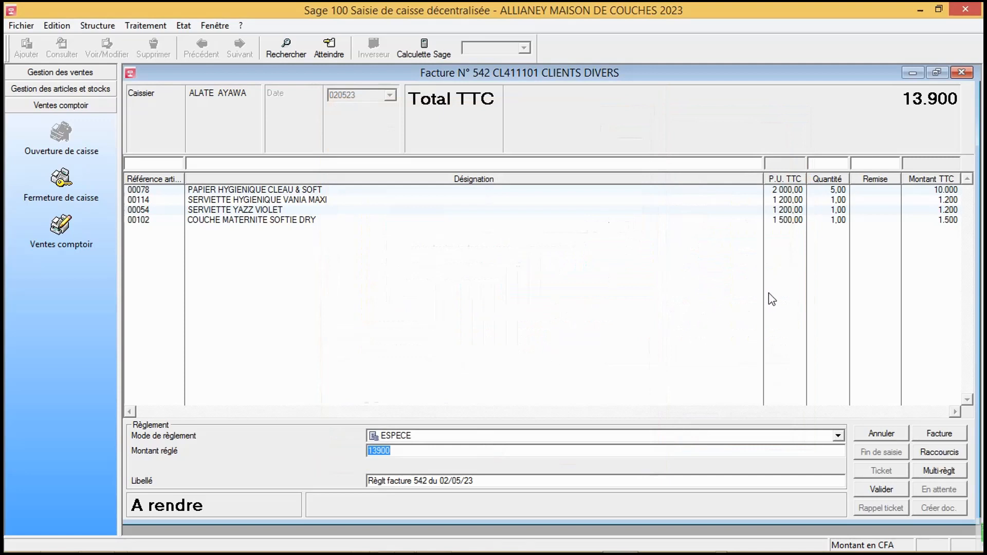
Validate the counter invoice with its cash payment (ESPECE) and open the list of sales documents
{"action": "left_click", "coordinate": [882, 489]}
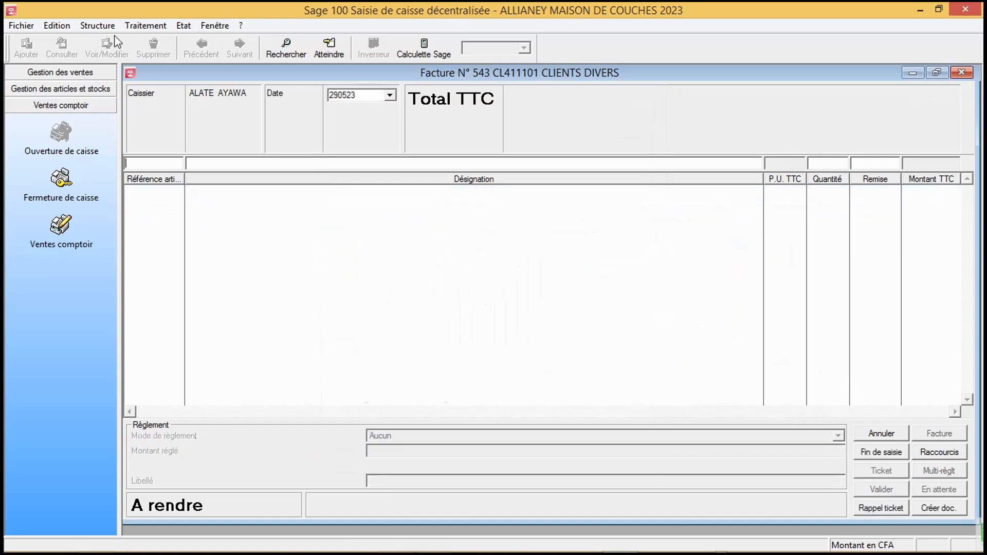
{"action": "left_click", "coordinate": [89, 74]}
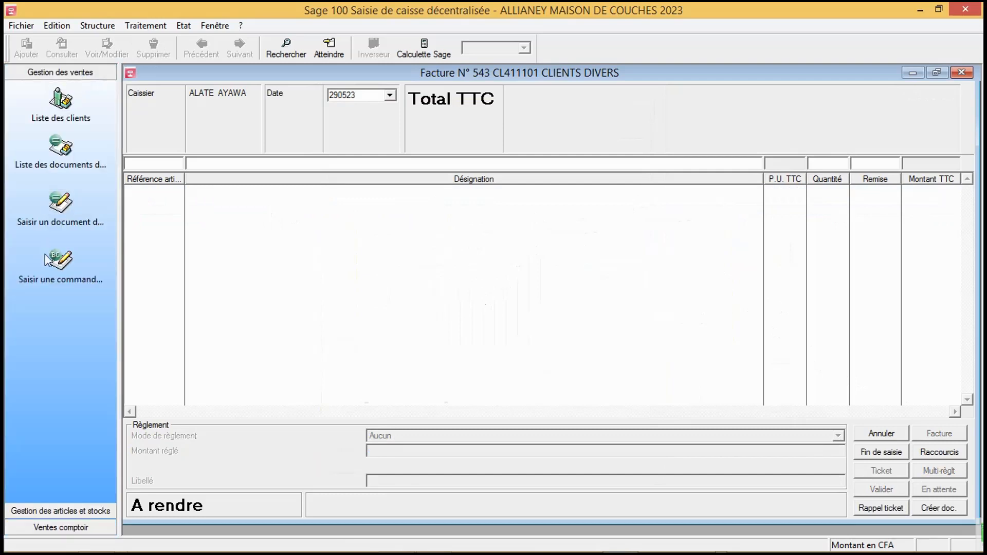
{"action": "left_click", "coordinate": [61, 148]}
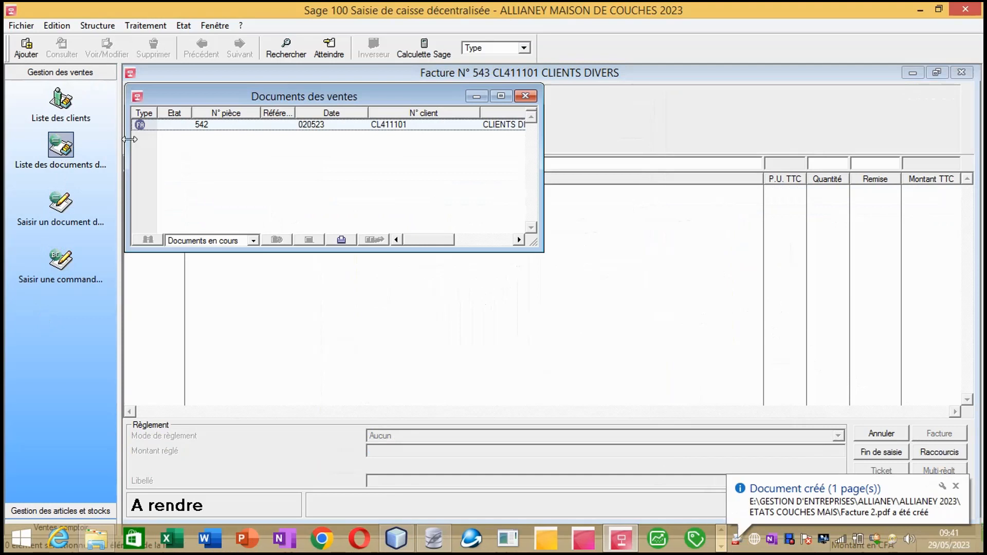
Post the FR invoice dated 020523 in the sales documents to accounting and close the list
{"action": "left_click", "coordinate": [318, 128]}
{"action": "right_click", "coordinate": [319, 128]}
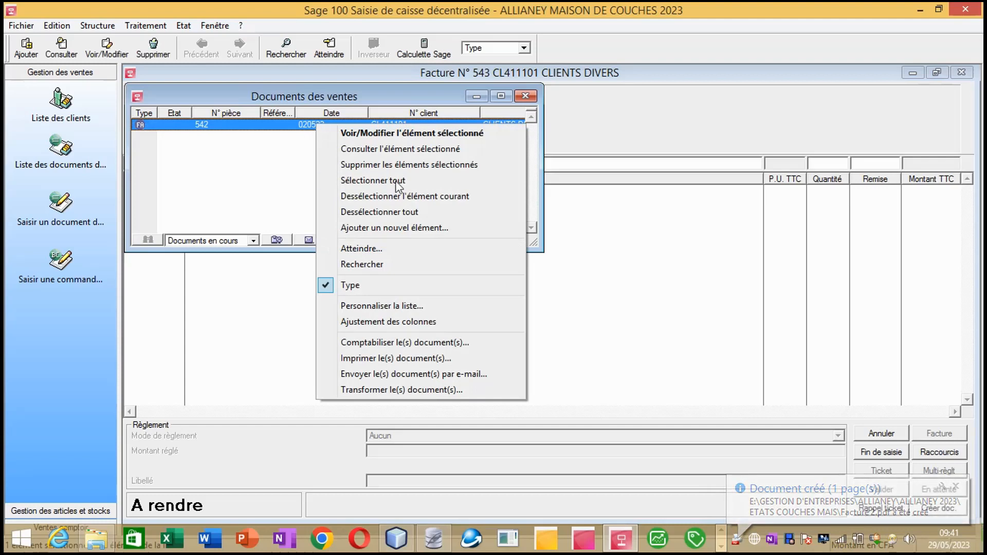
{"action": "left_click", "coordinate": [414, 342]}
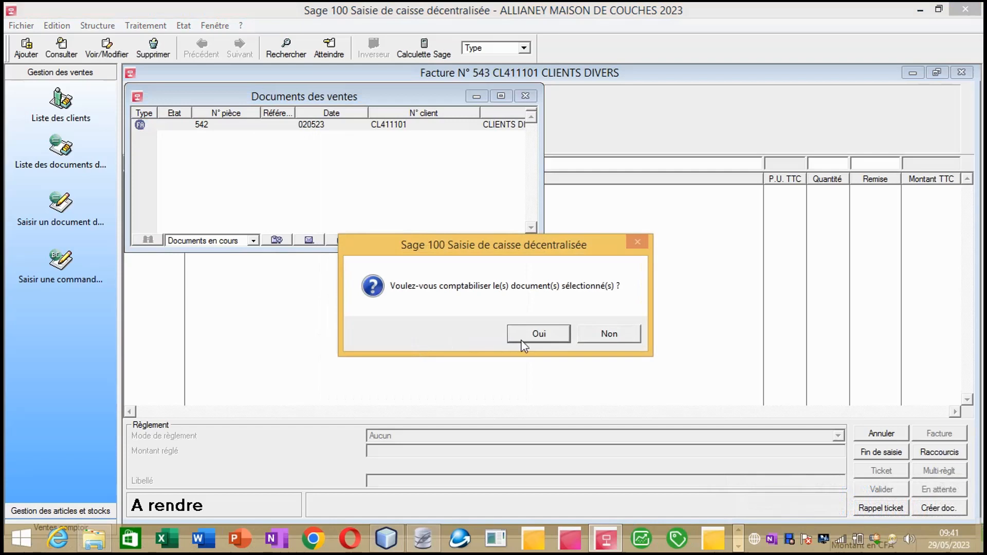
{"action": "left_click", "coordinate": [535, 333]}
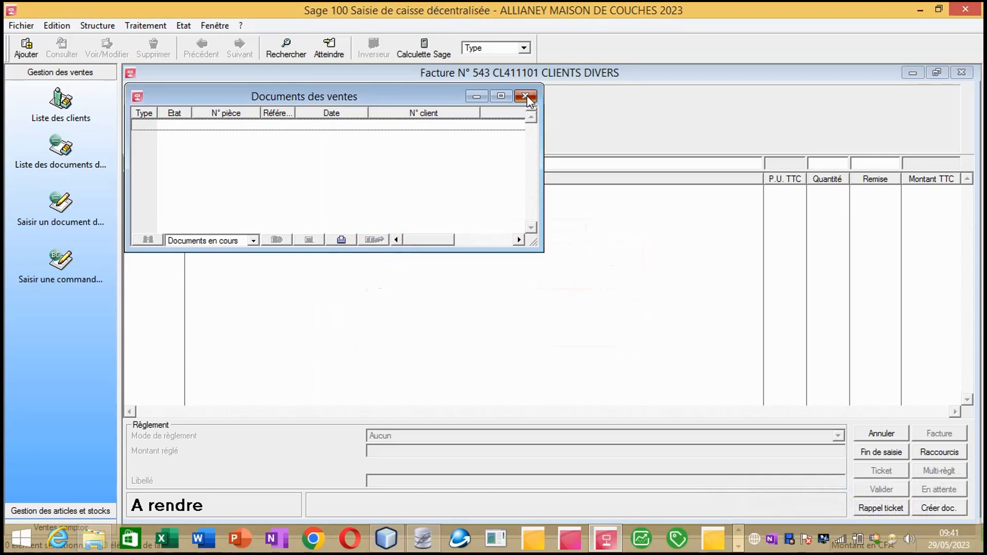
{"action": "left_click", "coordinate": [526, 96]}
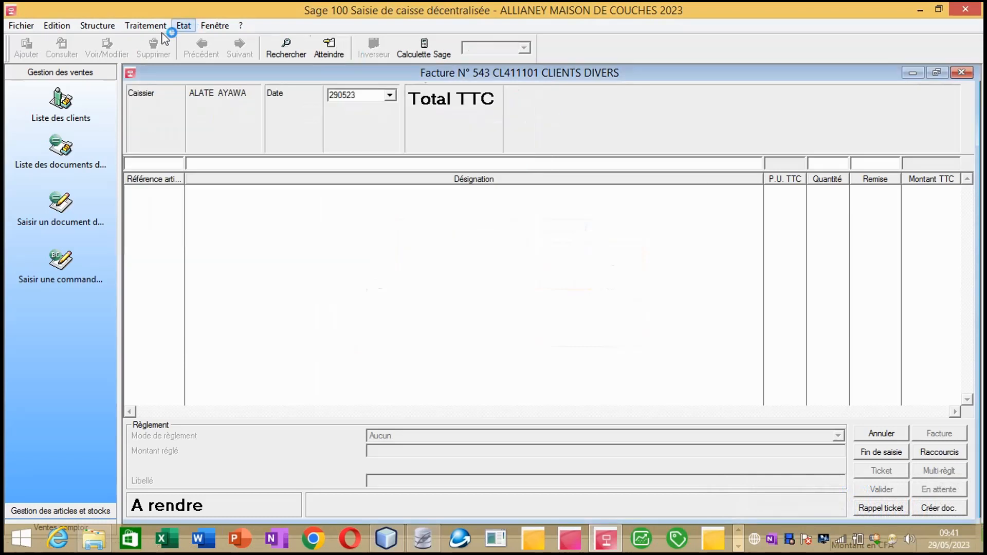
Run a cash control for CAISSE COUCHE dated 290523, preview its printed report, and close the control
{"action": "left_click", "coordinate": [140, 26]}
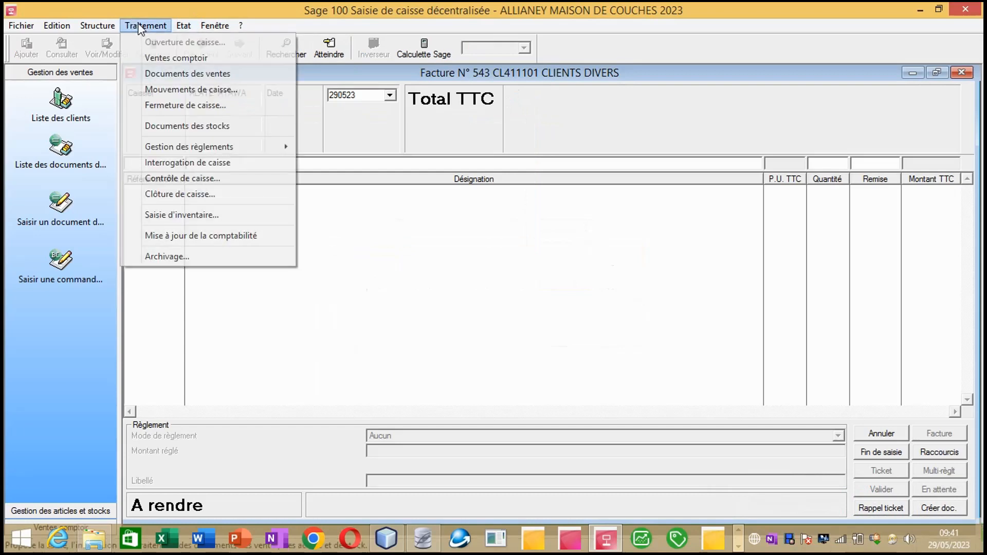
{"action": "left_click", "coordinate": [190, 180]}
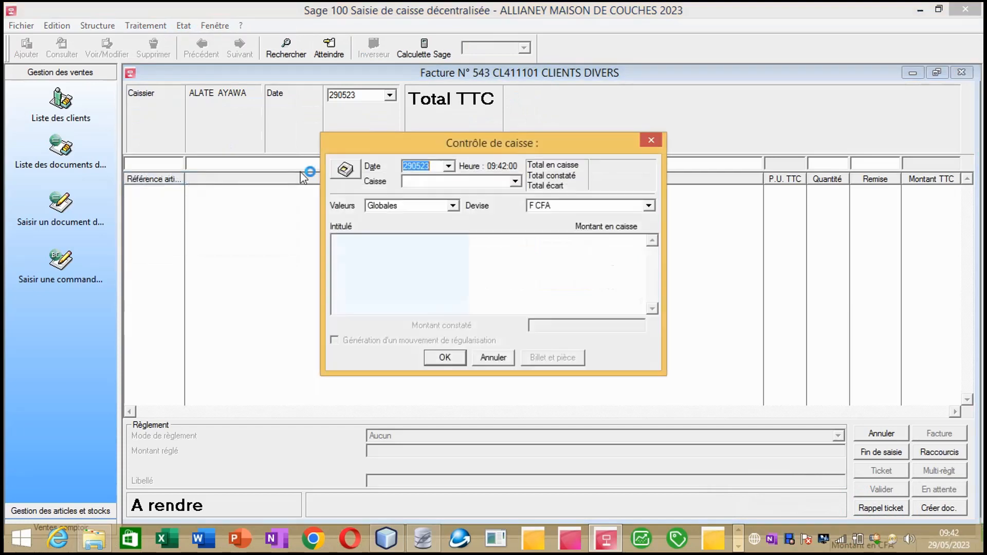
{"action": "left_click", "coordinate": [517, 186]}
{"action": "left_click", "coordinate": [515, 182]}
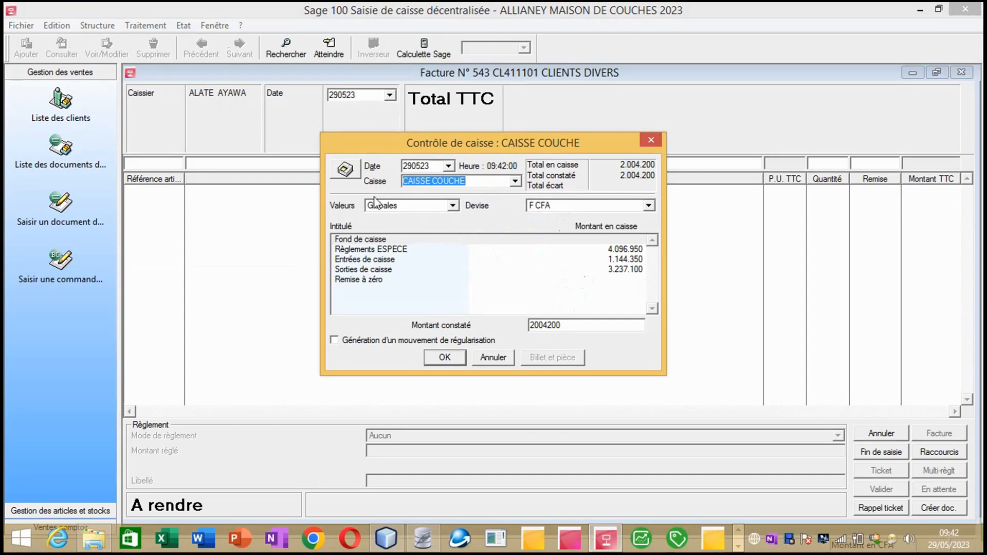
{"action": "left_click", "coordinate": [359, 171]}
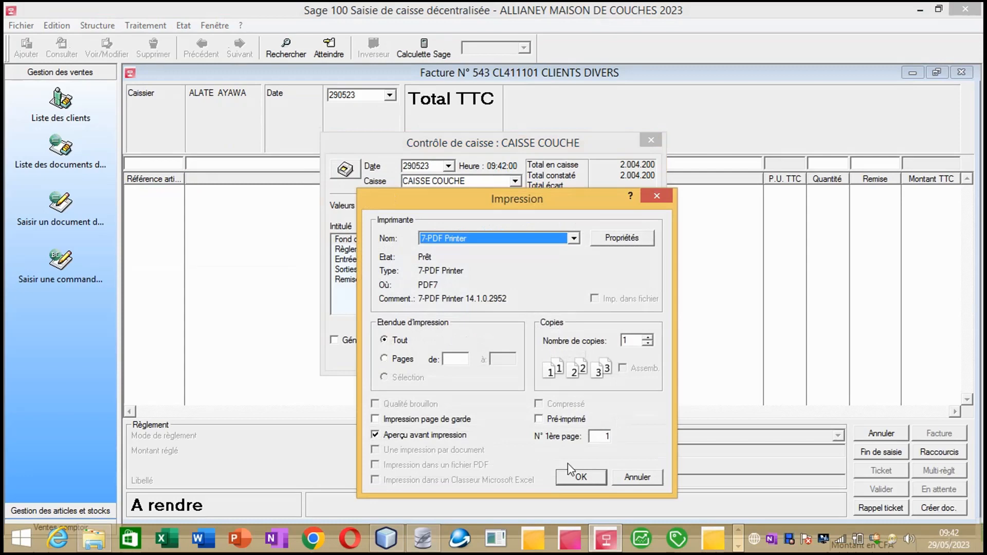
{"action": "left_click", "coordinate": [581, 477]}
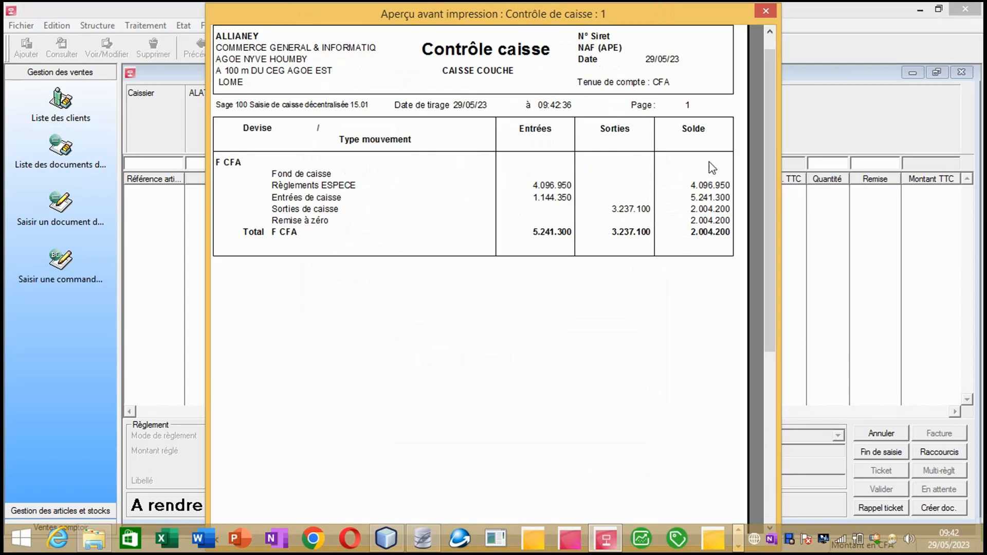
{"action": "left_click", "coordinate": [764, 11]}
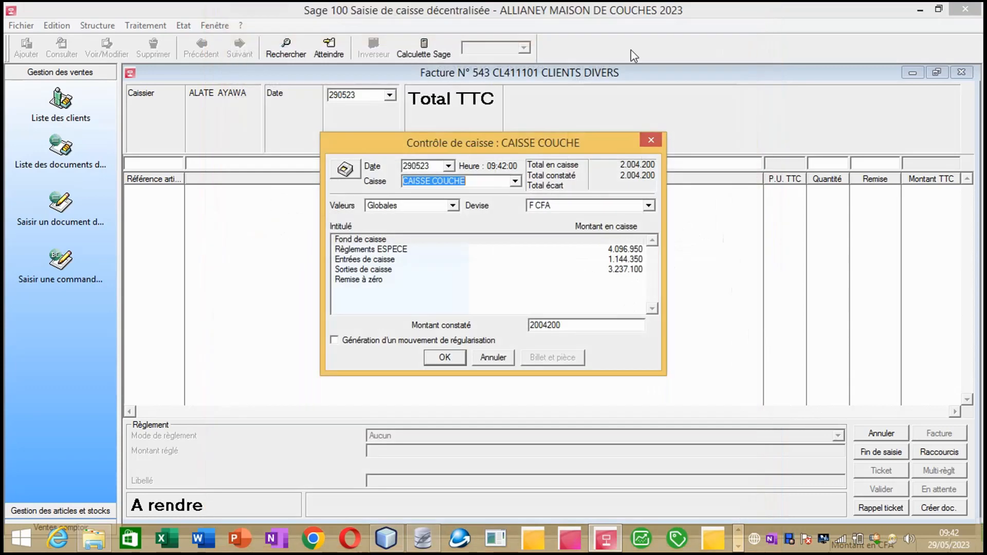
{"action": "left_click", "coordinate": [655, 146]}
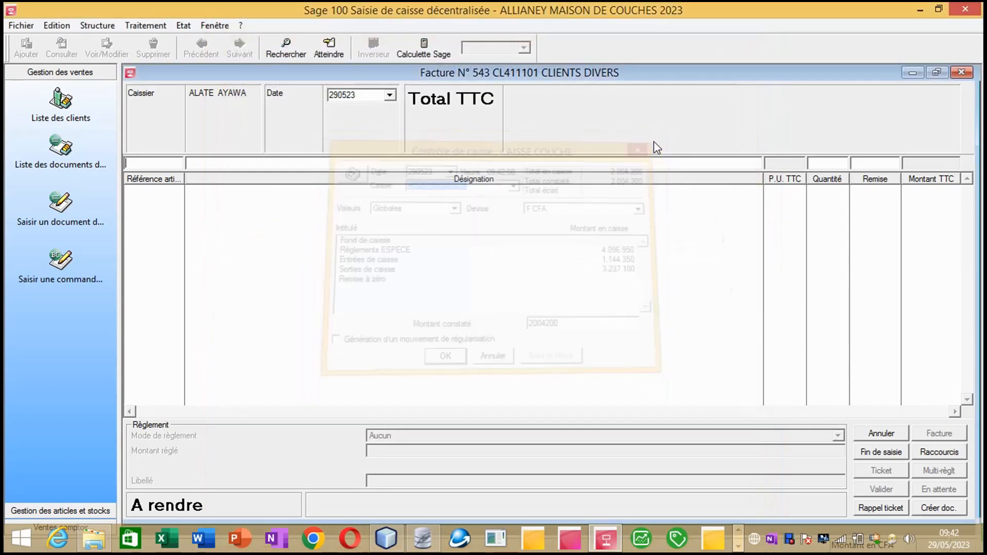
Query the cash movements of CAISSE COUCHE, look through the list and close it
{"action": "left_click", "coordinate": [162, 30]}
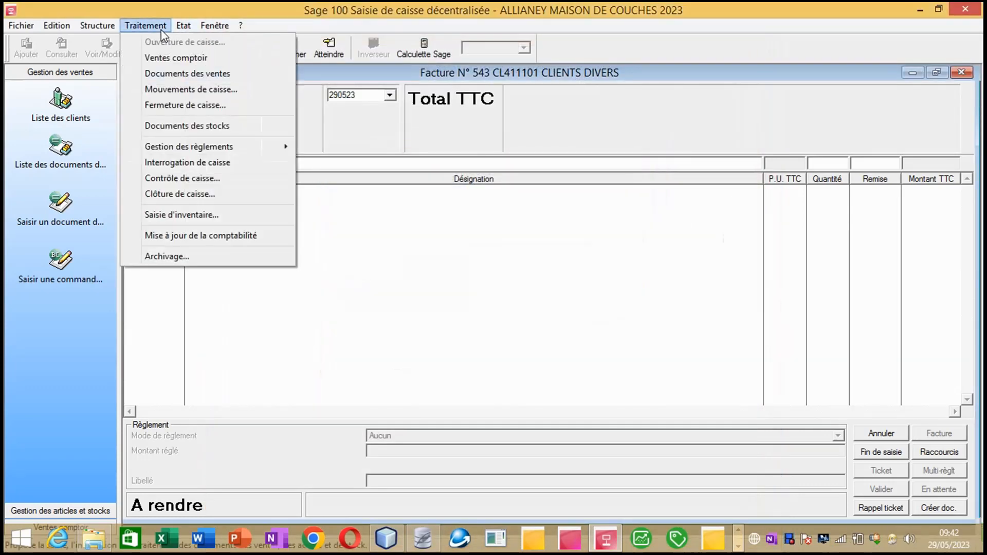
{"action": "left_click", "coordinate": [196, 163]}
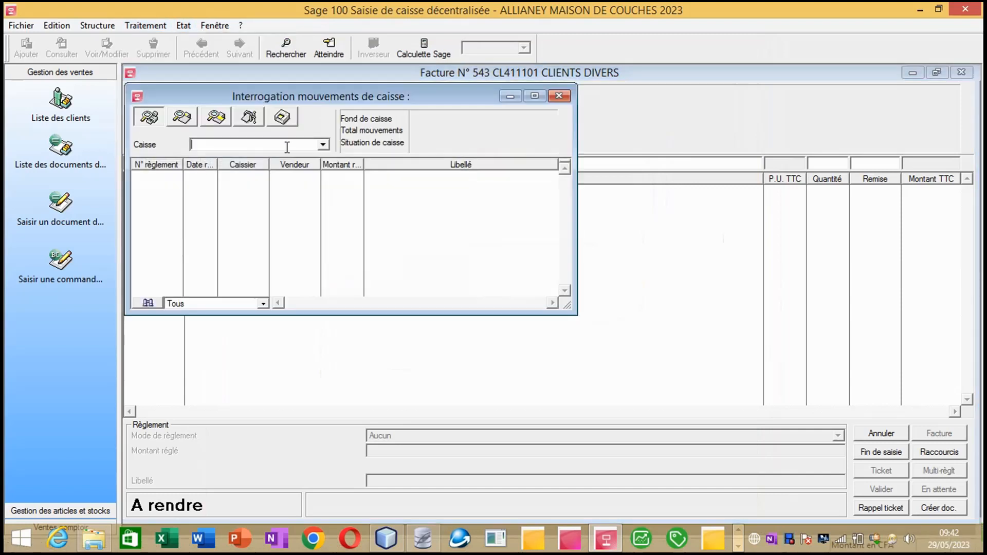
{"action": "left_click", "coordinate": [323, 147]}
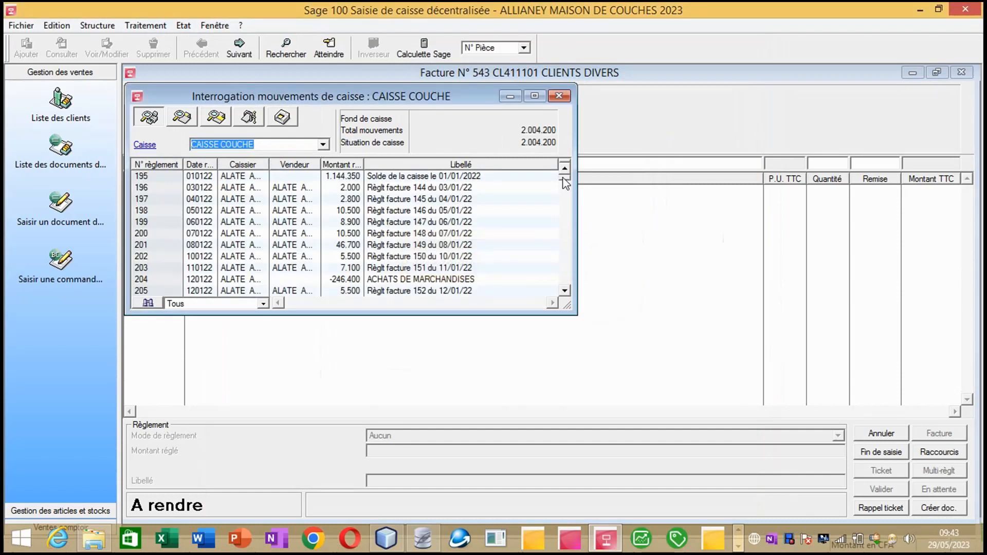
{"action": "mouse_move", "coordinate": [565, 182]}
{"action": "left_mouse_down"}
{"action": "mouse_move", "coordinate": [576, 311]}
{"action": "mouse_move", "coordinate": [562, 164]}
{"action": "left_mouse_up"}
{"action": "left_click", "coordinate": [559, 98]}
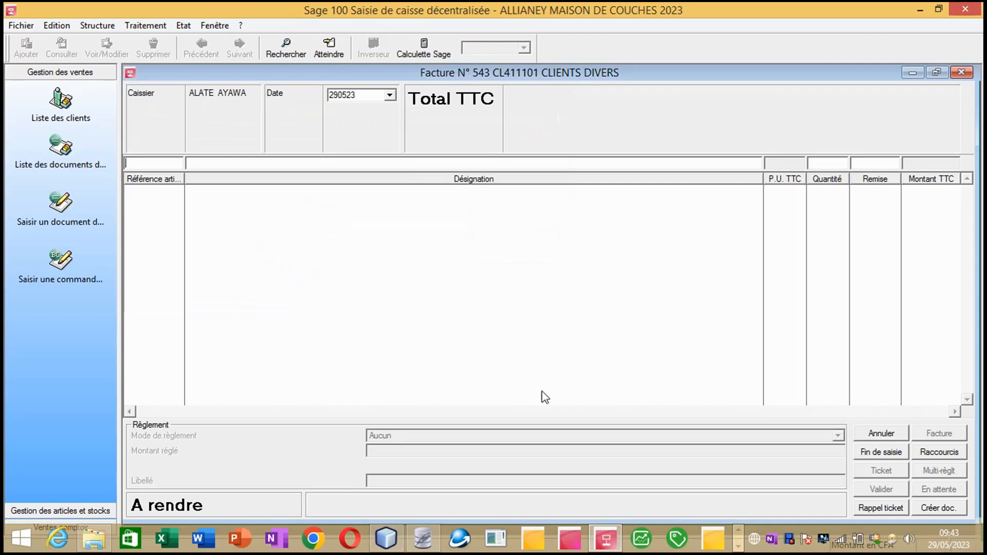
Close the empty counter invoice and quit the decentralised cash entry program
{"action": "left_click", "coordinate": [962, 73]}
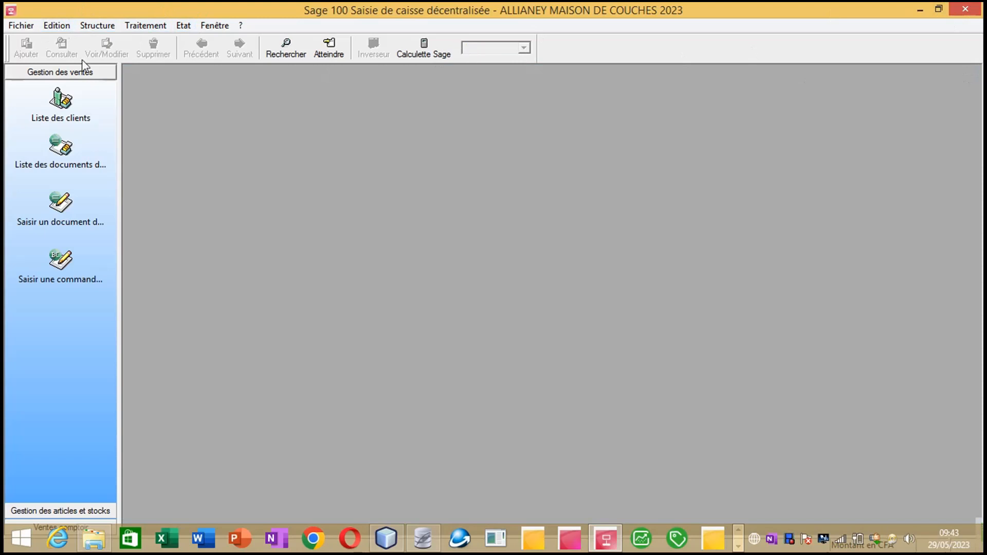
{"action": "left_click", "coordinate": [22, 30]}
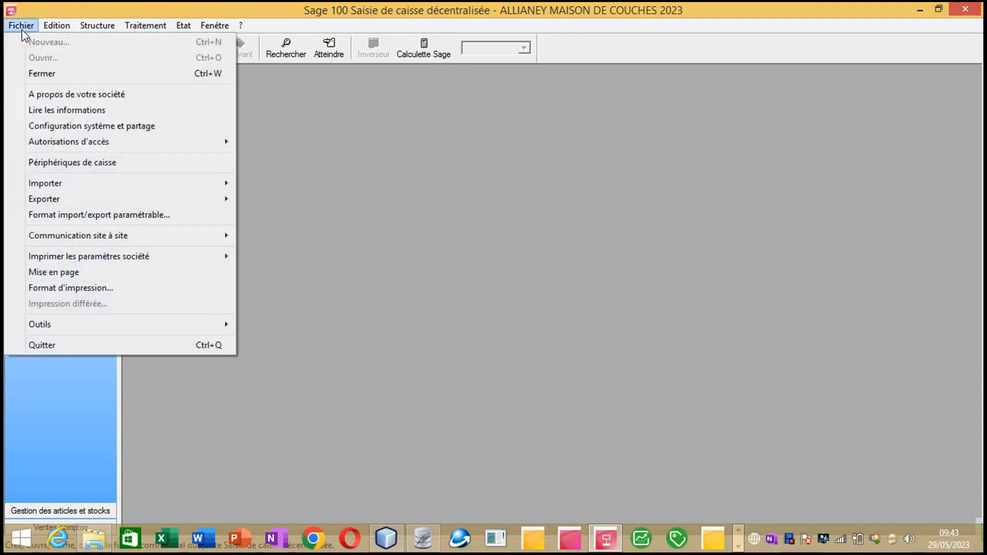
{"action": "left_click", "coordinate": [566, 132]}
{"action": "left_click", "coordinate": [966, 11]}
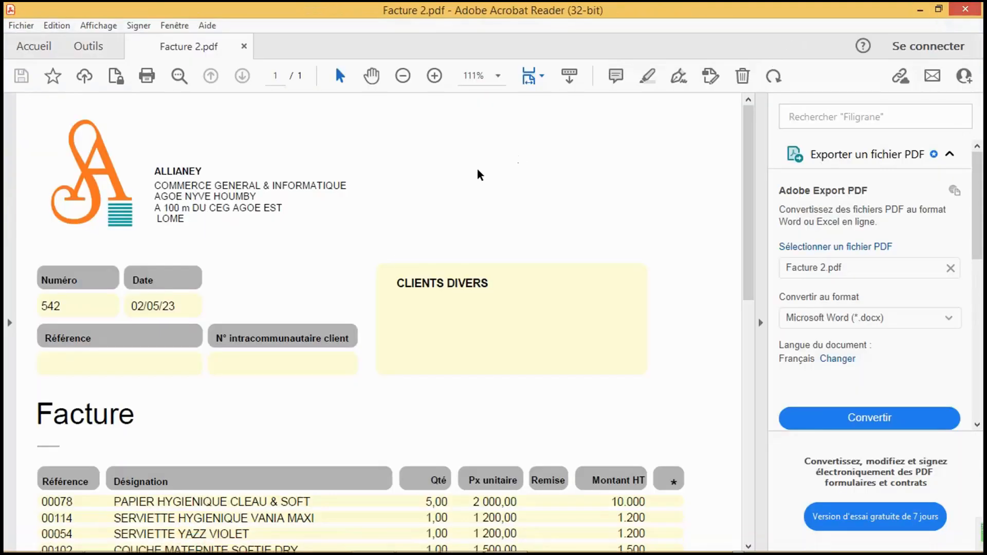
Examine the whole Facture 2.pdf invoice at 100% zoom, from its article lines to its totals and payment terms
{"action": "left_click_drag", "start_coordinate": [749, 226], "coordinate": [717, 239]}
{"action": "left_click", "coordinate": [497, 77]}
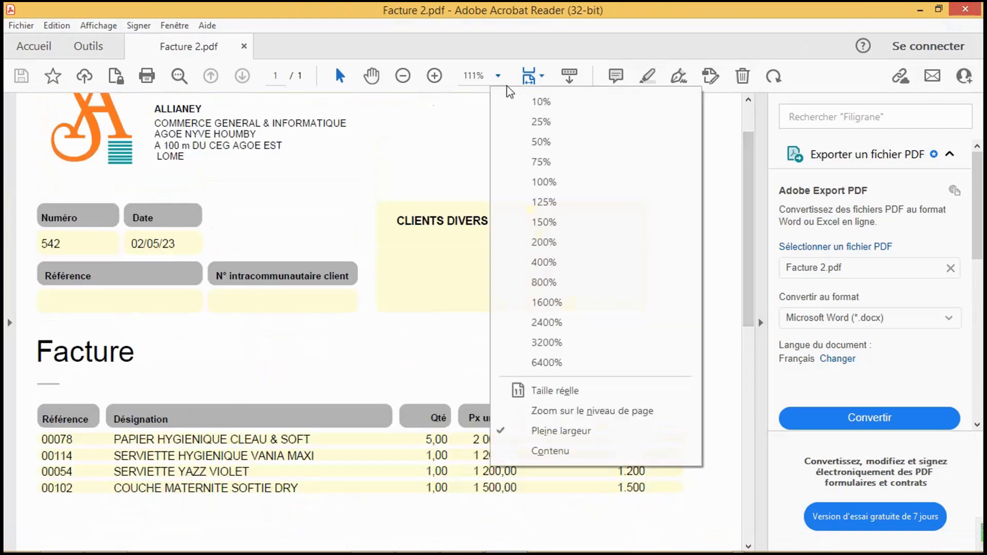
{"action": "left_click", "coordinate": [546, 181]}
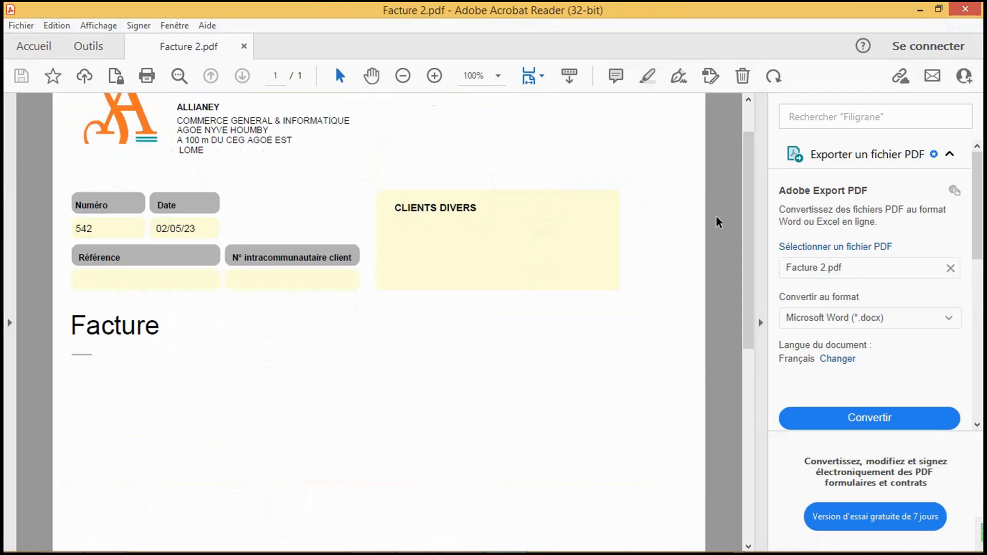
{"action": "left_click_drag", "start_coordinate": [748, 227], "coordinate": [787, 422]}
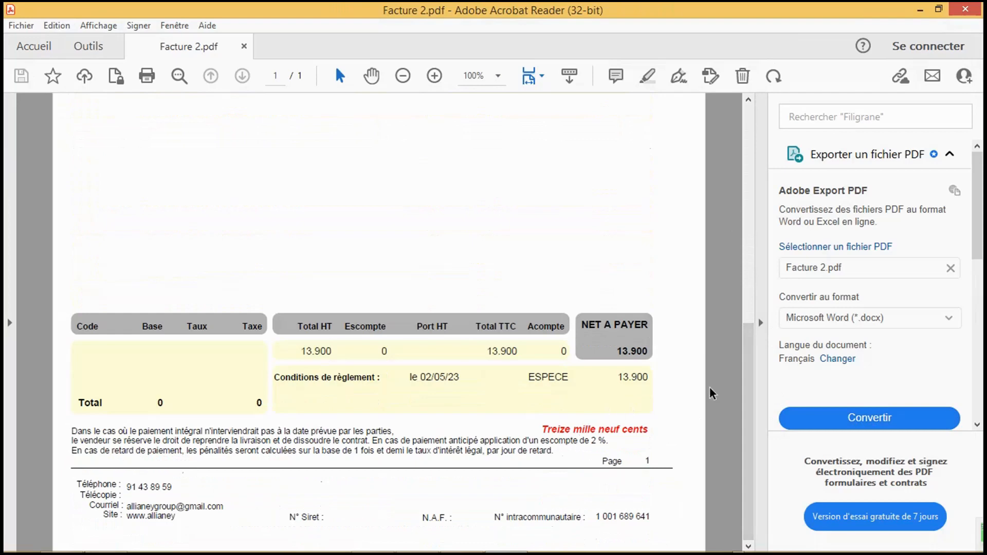
{"action": "left_click_drag", "start_coordinate": [748, 413], "coordinate": [802, 430]}
{"action": "left_click_drag", "start_coordinate": [783, 343], "coordinate": [754, 178]}
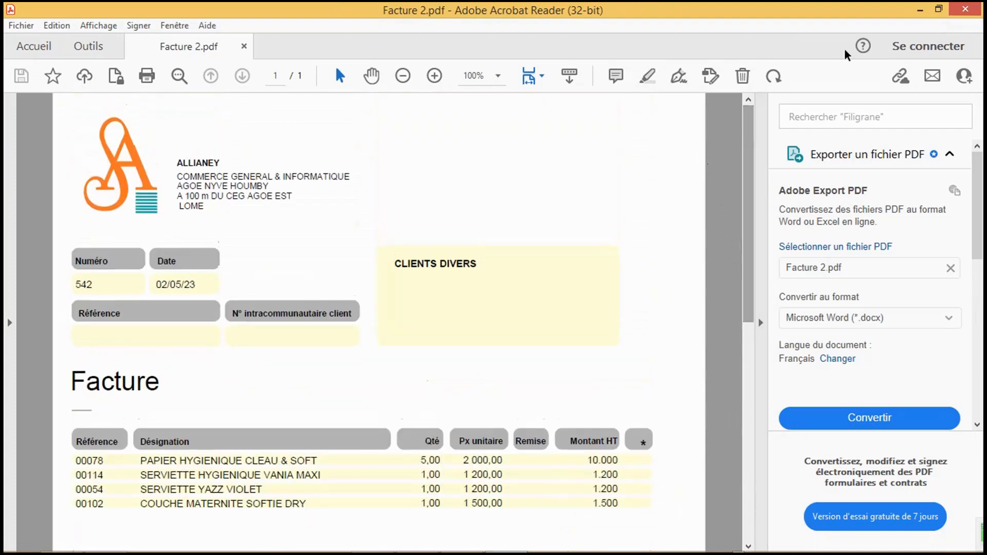
Minimize the invoice PDF and launch Sage 100 Gestion commerciale
{"action": "left_click", "coordinate": [920, 10]}
{"action": "mouse_move", "coordinate": [372, 551]}
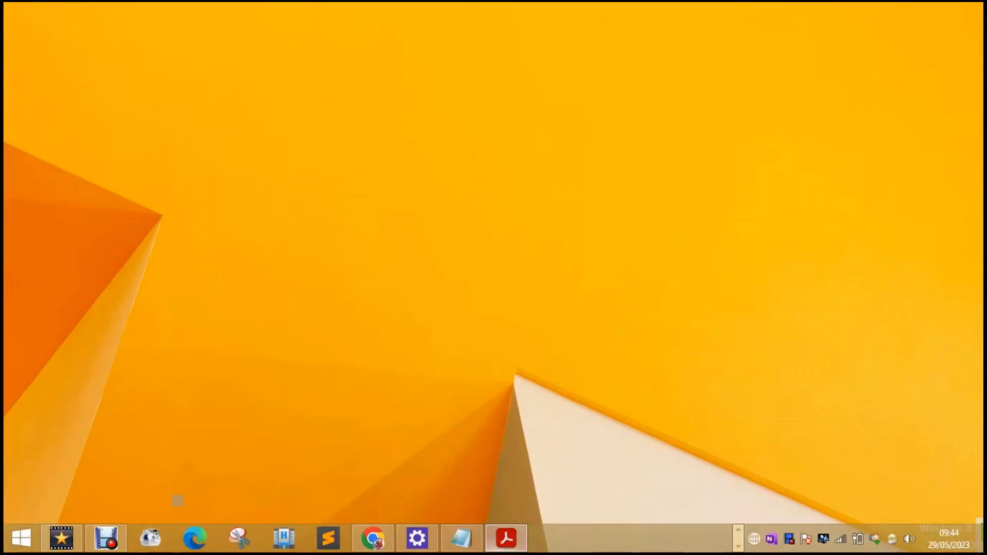
{"action": "left_click", "coordinate": [738, 533]}
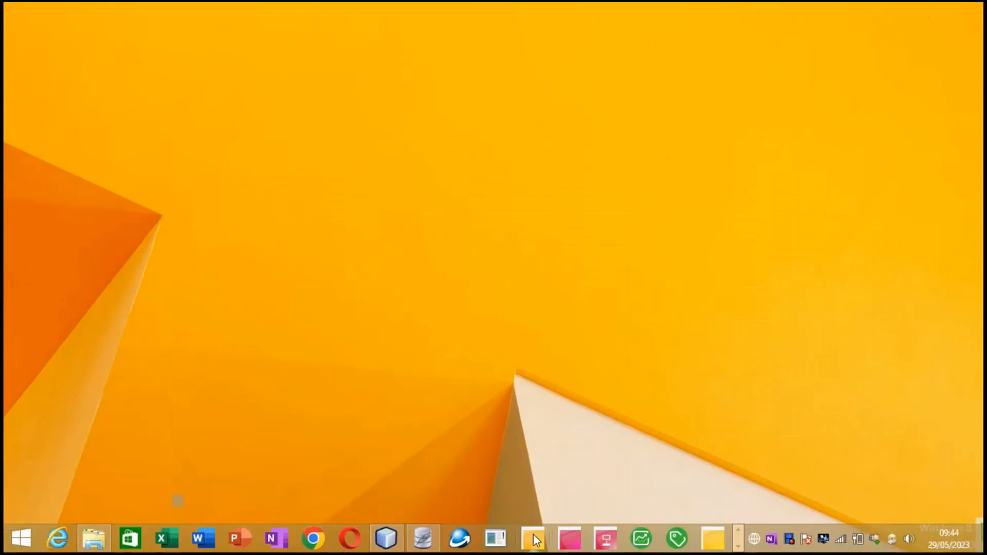
{"action": "left_click", "coordinate": [571, 538]}
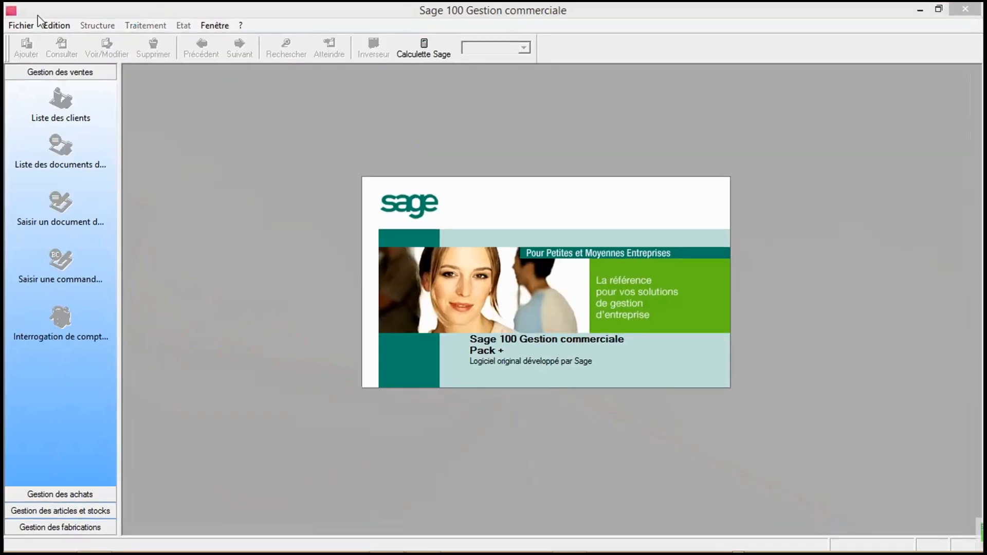
Open the commercial file ALLIANEY MAISON DE COUCHES 2023 as <Administrateur>
{"action": "left_click", "coordinate": [21, 25]}
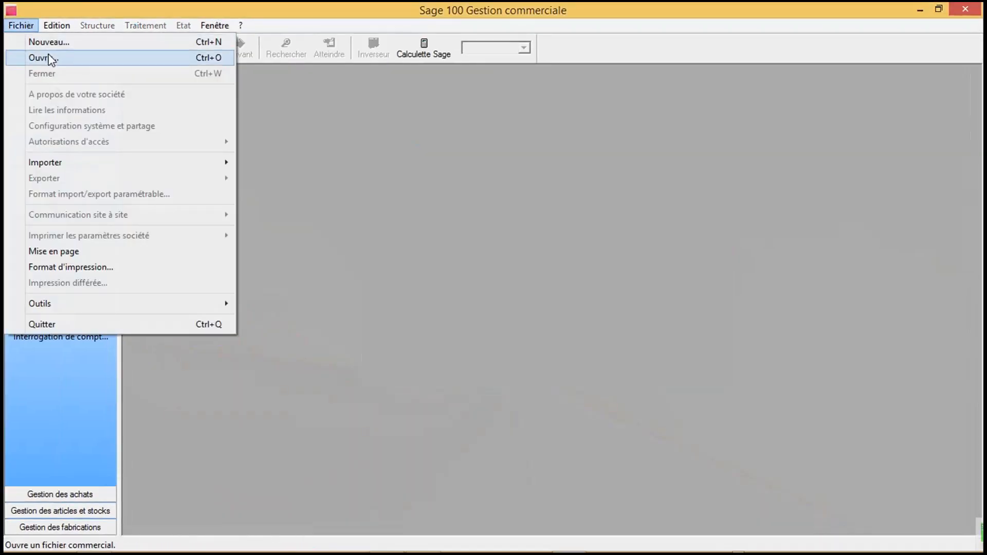
{"action": "left_click", "coordinate": [50, 59]}
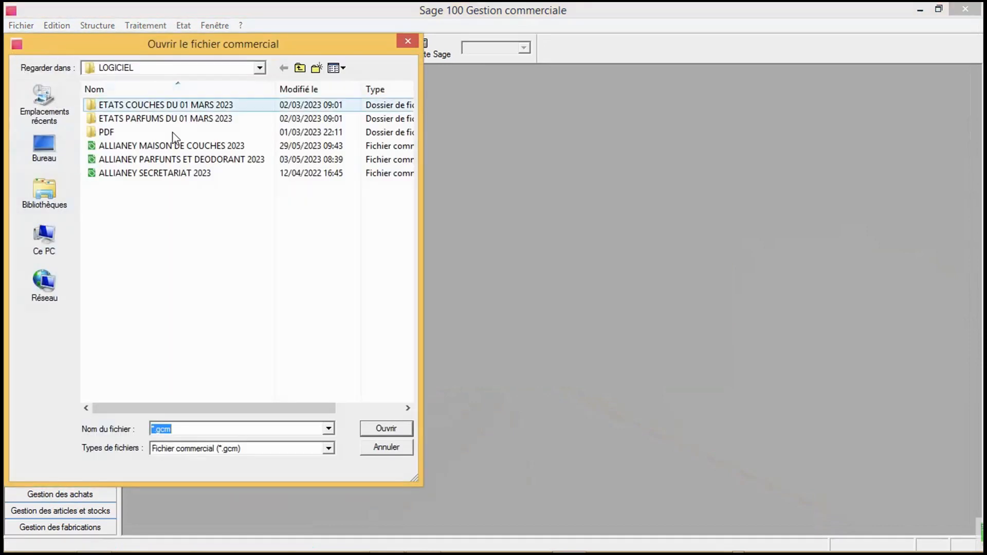
{"action": "double_click", "coordinate": [164, 145]}
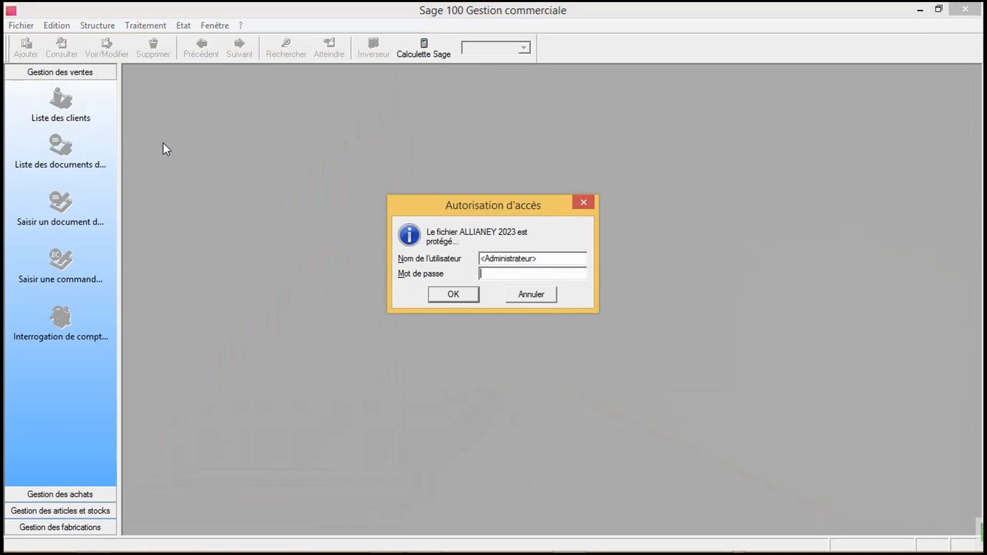
{"action": "key", "text": "Return"}
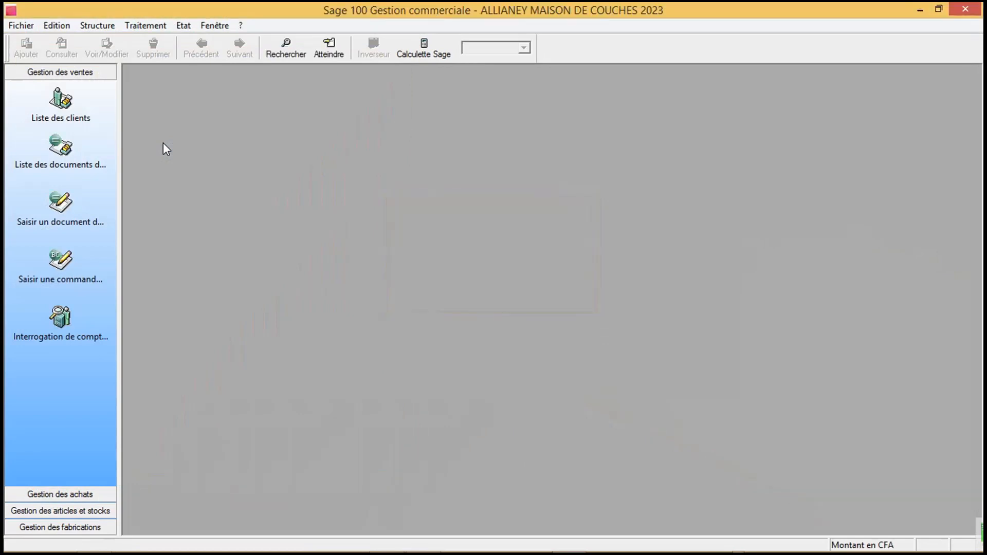
Preview the Livre d'inventaire for all articles, using Cumuls de stocks valued at Prix de revient, and view its second page
{"action": "left_click", "coordinate": [183, 25]}
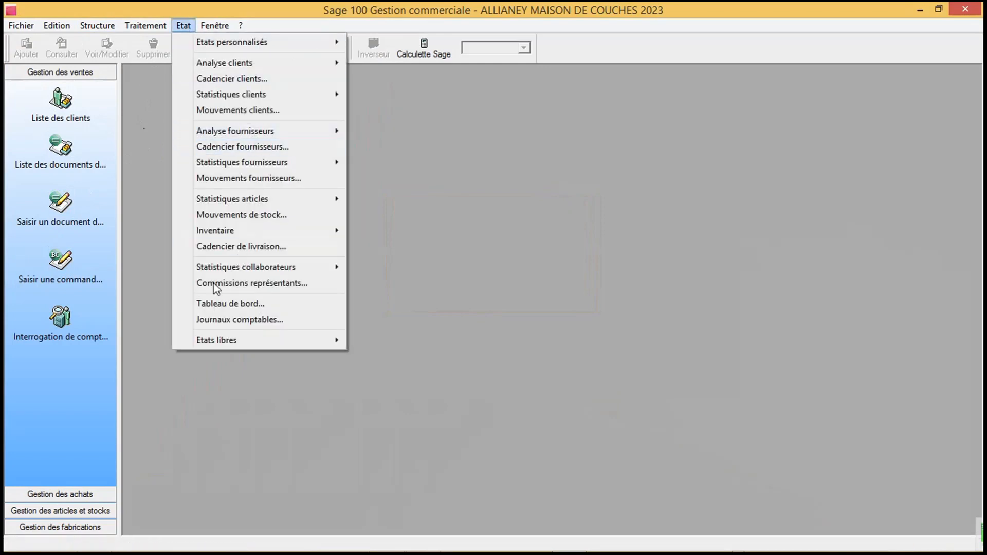
{"action": "mouse_move", "coordinate": [315, 224]}
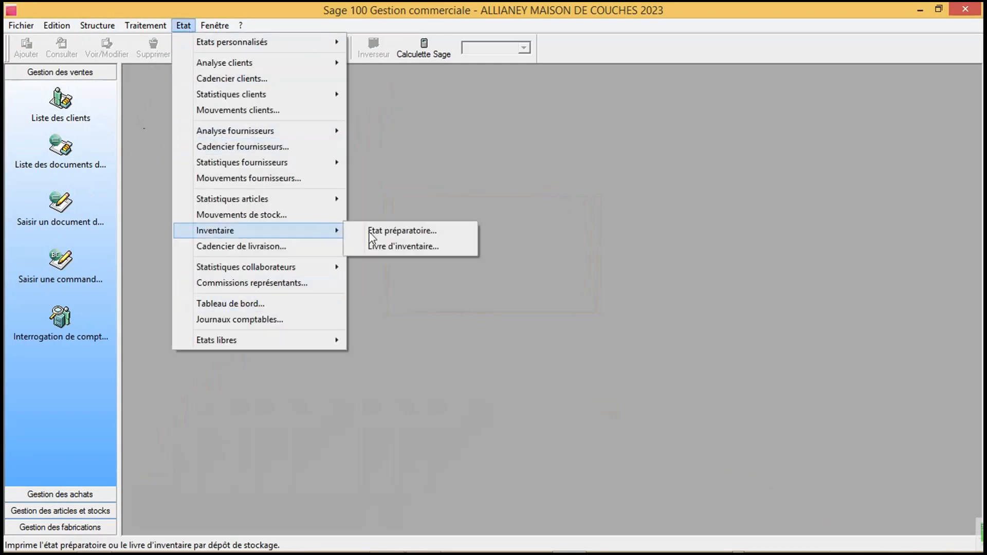
{"action": "left_click", "coordinate": [392, 246]}
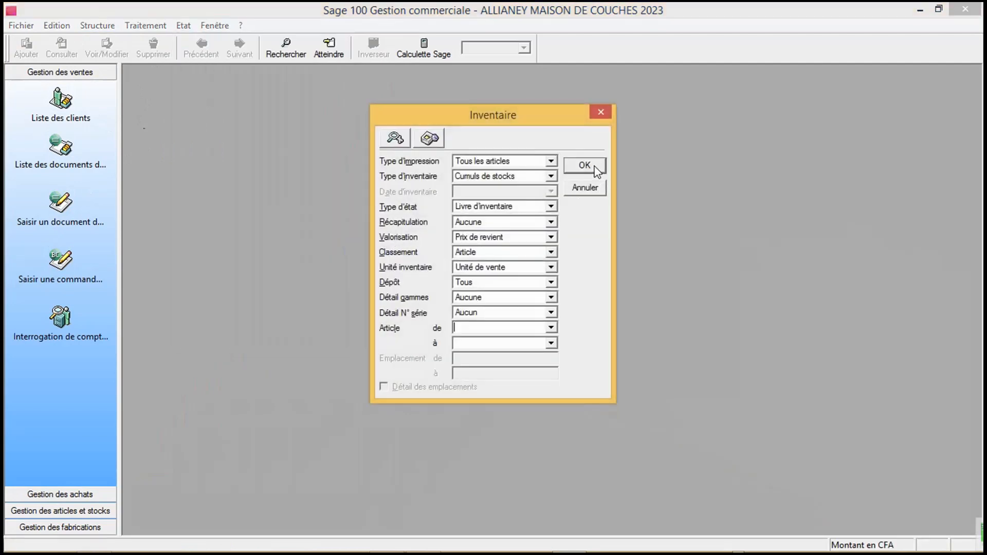
{"action": "left_click", "coordinate": [595, 166]}
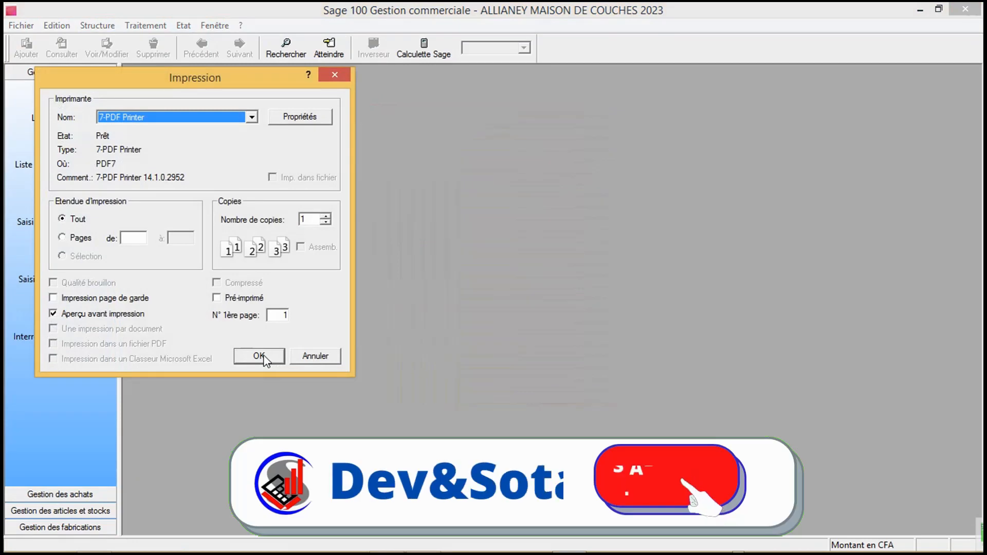
{"action": "left_click", "coordinate": [263, 355]}
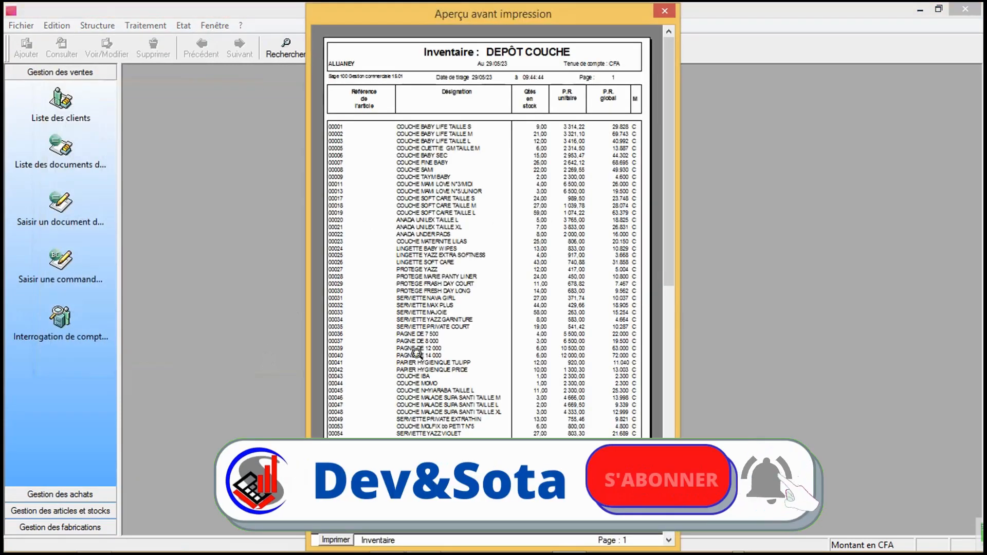
{"action": "left_click", "coordinate": [670, 540]}
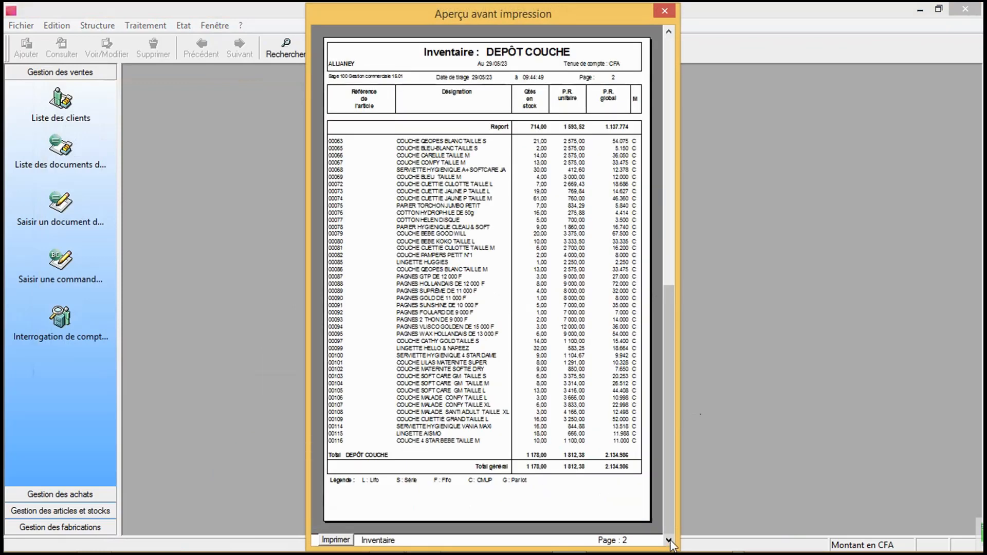
Review both pages of the DEPÔT COUCHE inventory preview and close it
{"action": "left_click_drag", "start_coordinate": [670, 464], "coordinate": [655, 190]}
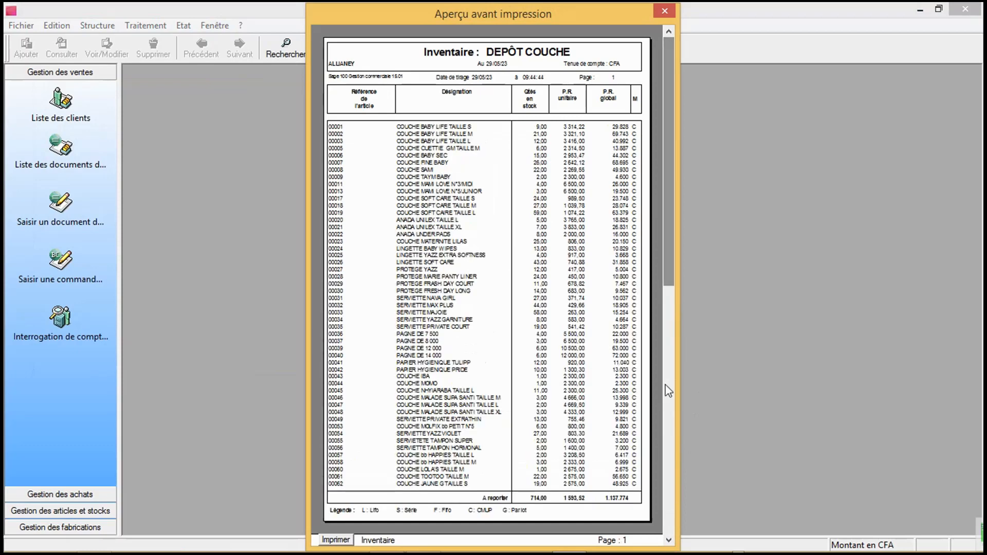
{"action": "left_click", "coordinate": [669, 541]}
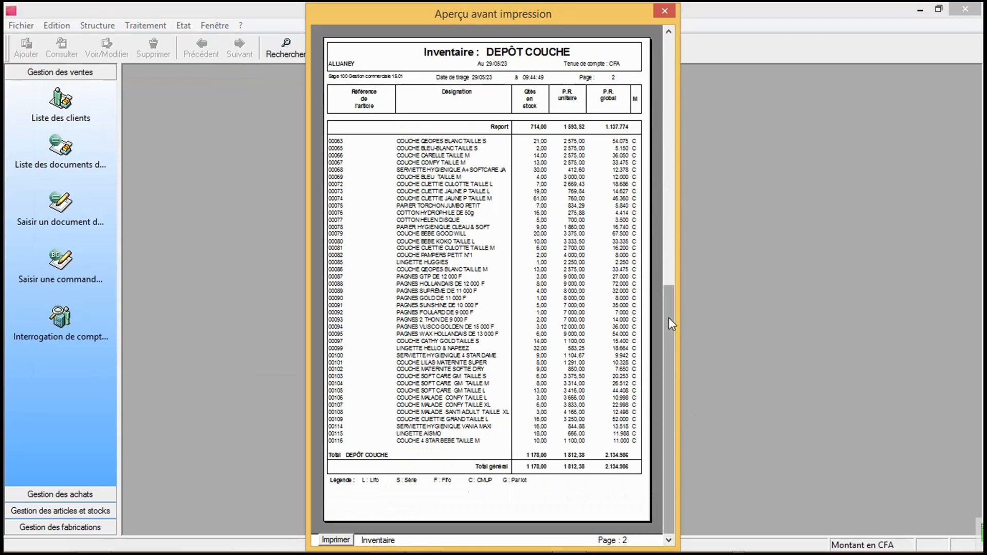
{"action": "left_click_drag", "start_coordinate": [672, 291], "coordinate": [678, 257]}
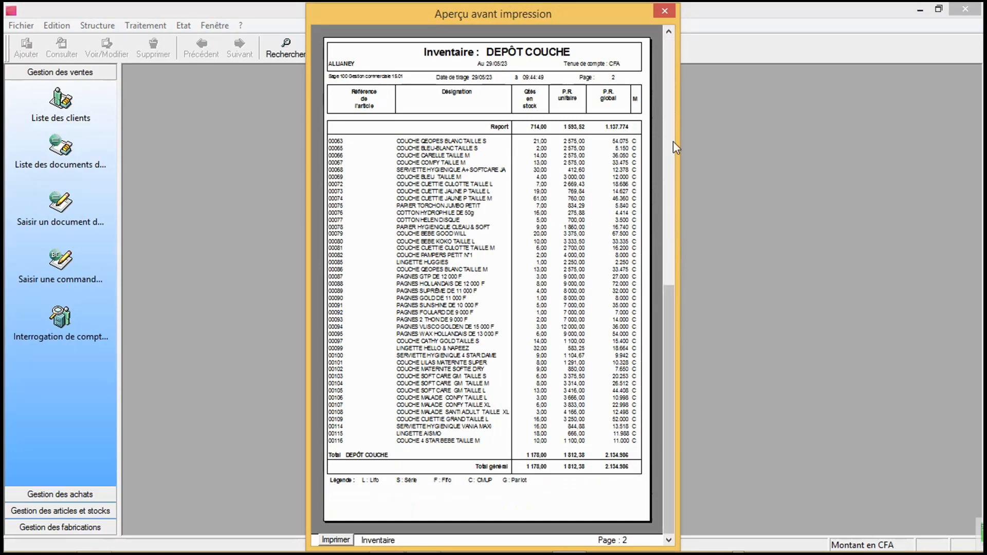
{"action": "left_click", "coordinate": [671, 41]}
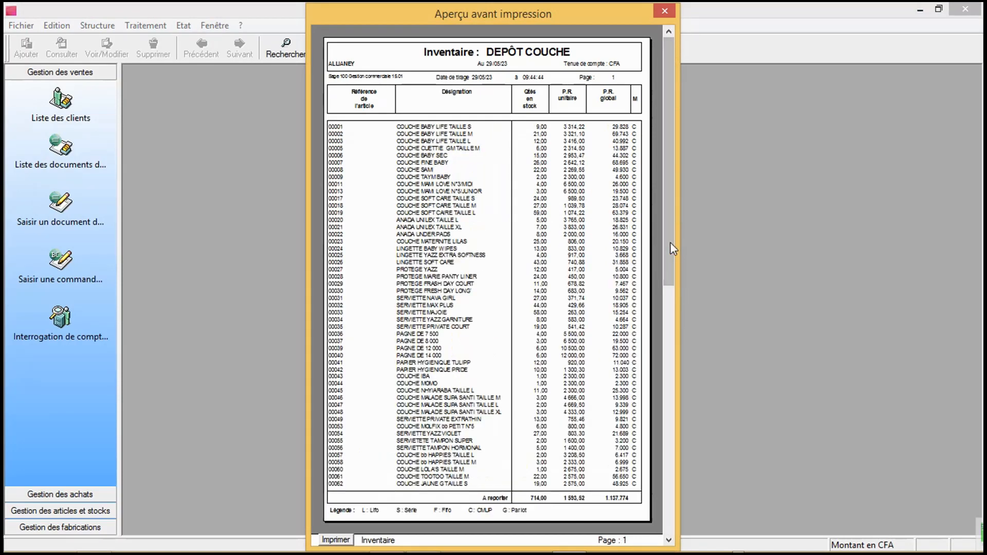
{"action": "left_click_drag", "start_coordinate": [671, 278], "coordinate": [683, 353]}
{"action": "left_click", "coordinate": [665, 10]}
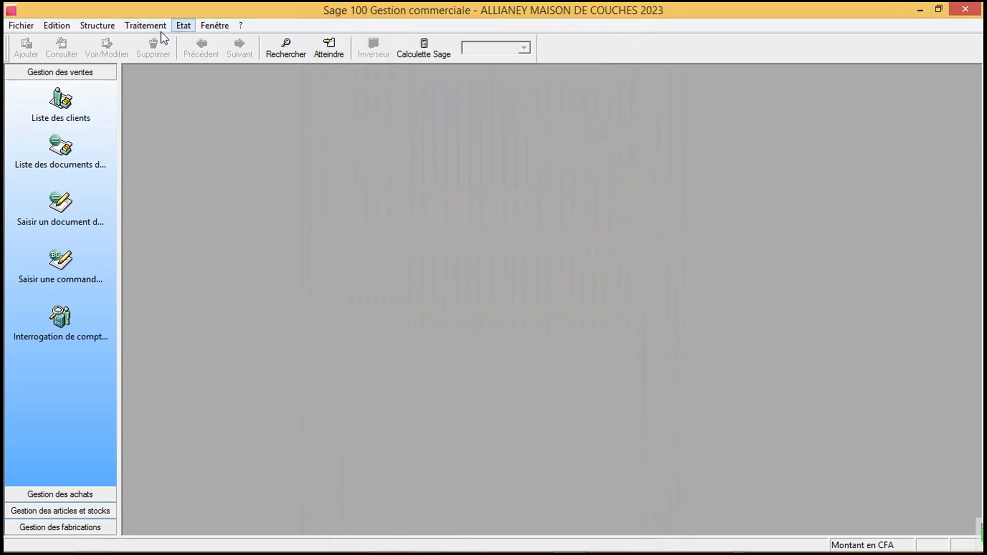
Preview the Tableau de bord with date and comparison periods both from 010123 to 290523, read its figures and close the preview
{"action": "left_click", "coordinate": [184, 26]}
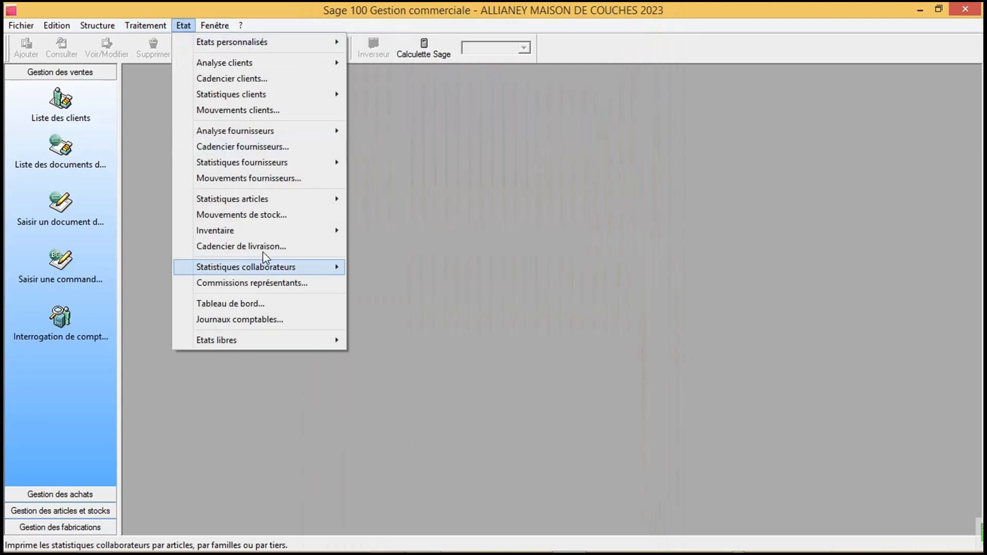
{"action": "left_click", "coordinate": [256, 305]}
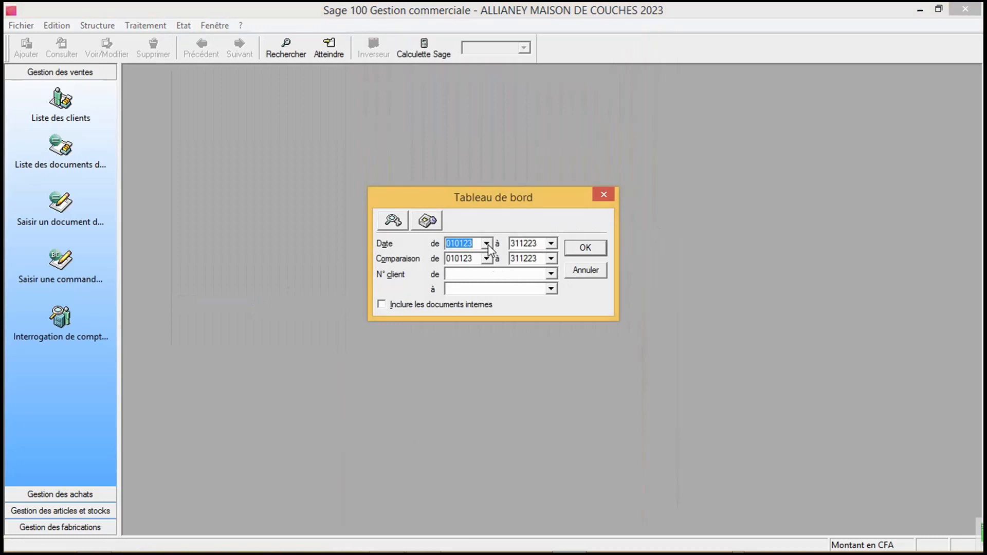
{"action": "left_click", "coordinate": [551, 244]}
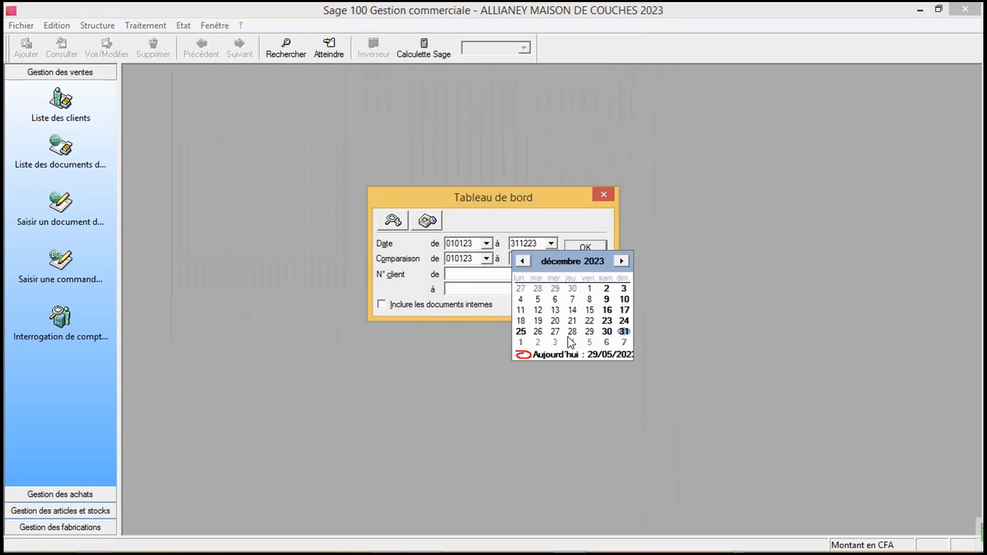
{"action": "left_click", "coordinate": [548, 362]}
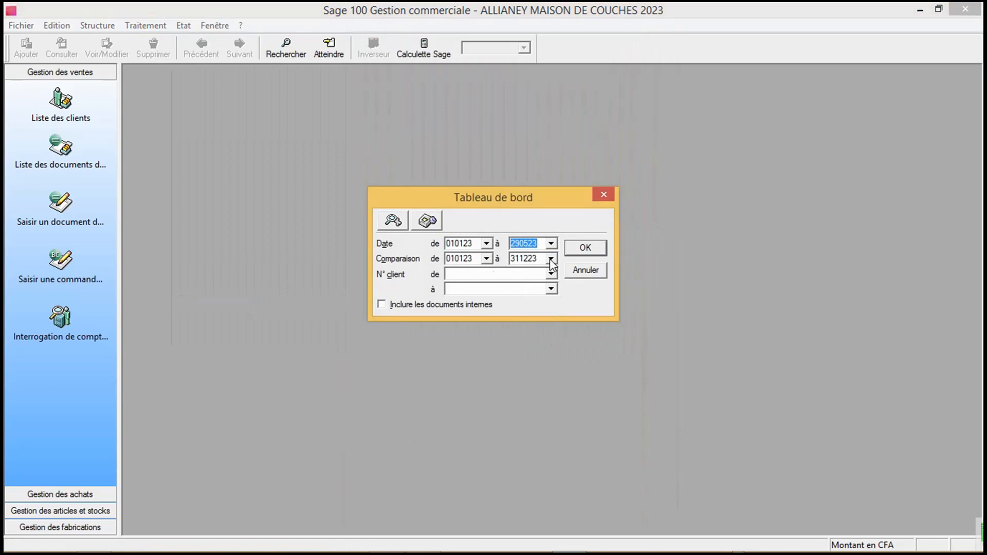
{"action": "left_click", "coordinate": [551, 258]}
{"action": "left_click", "coordinate": [542, 370]}
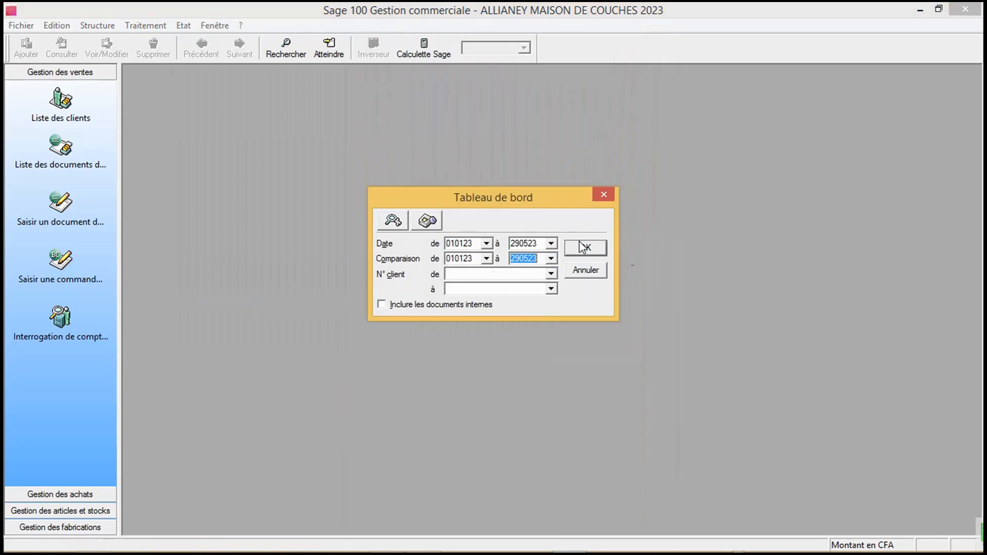
{"action": "left_click", "coordinate": [583, 249]}
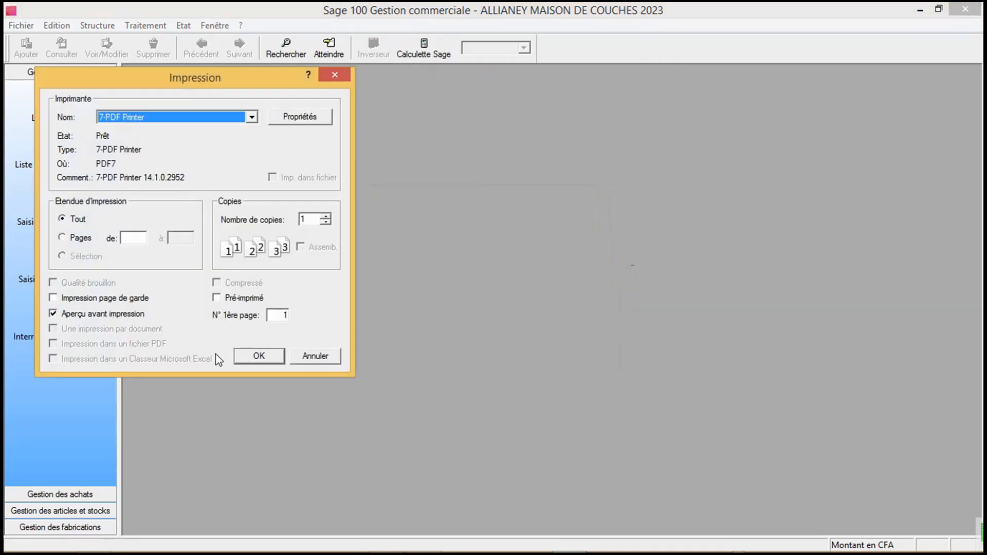
{"action": "left_click", "coordinate": [259, 356]}
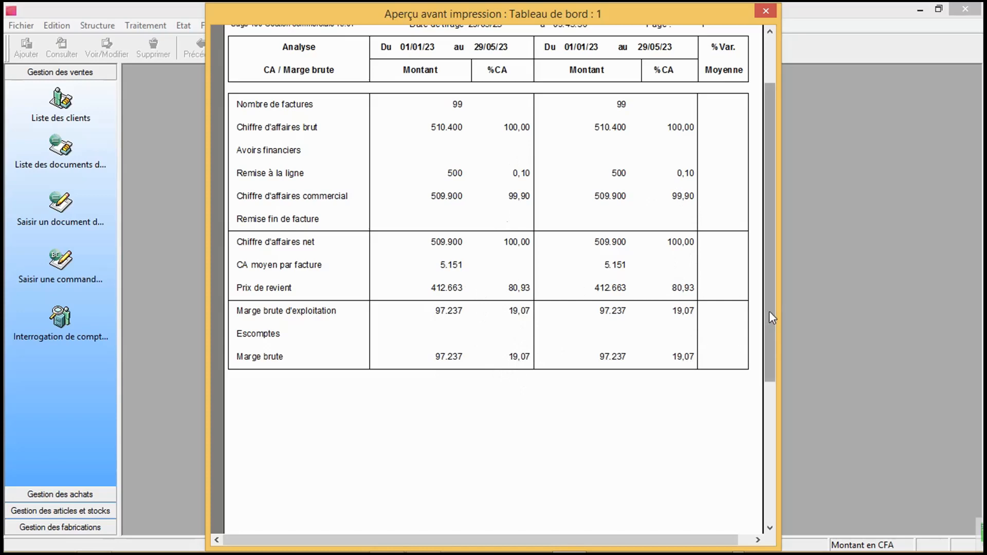
{"action": "left_click_drag", "start_coordinate": [769, 310], "coordinate": [761, 146]}
{"action": "left_click", "coordinate": [764, 11]}
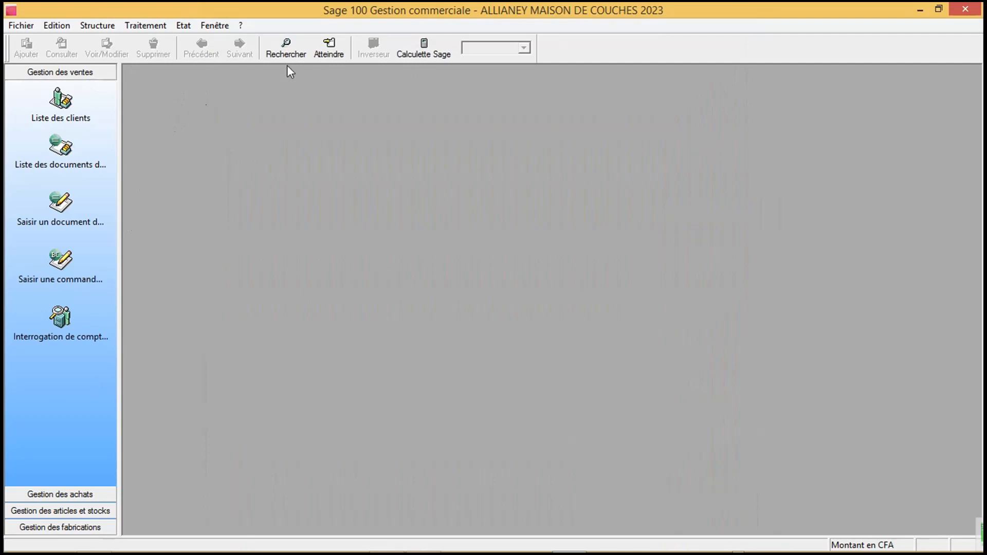
{"action": "left_click", "coordinate": [193, 27]}
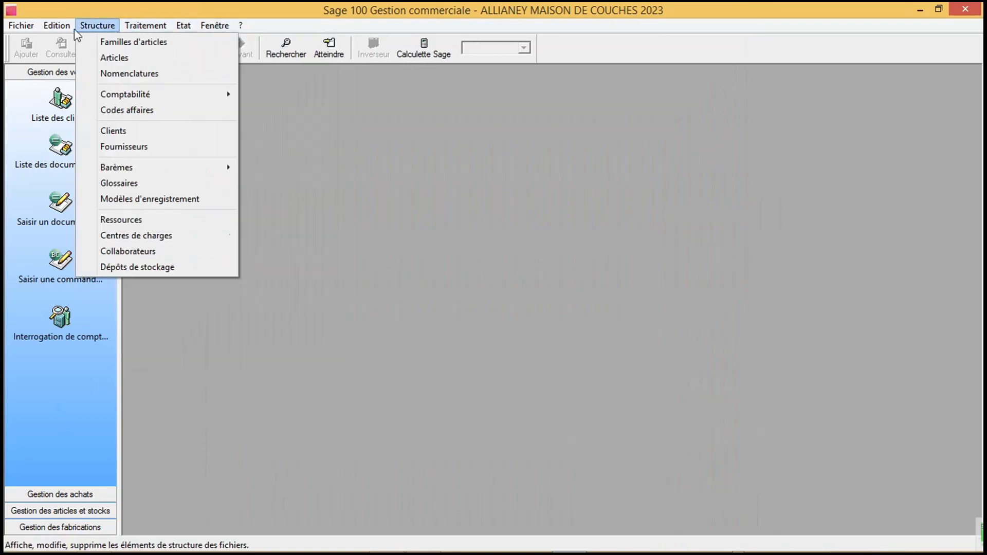
{"action": "mouse_move", "coordinate": [150, 31]}
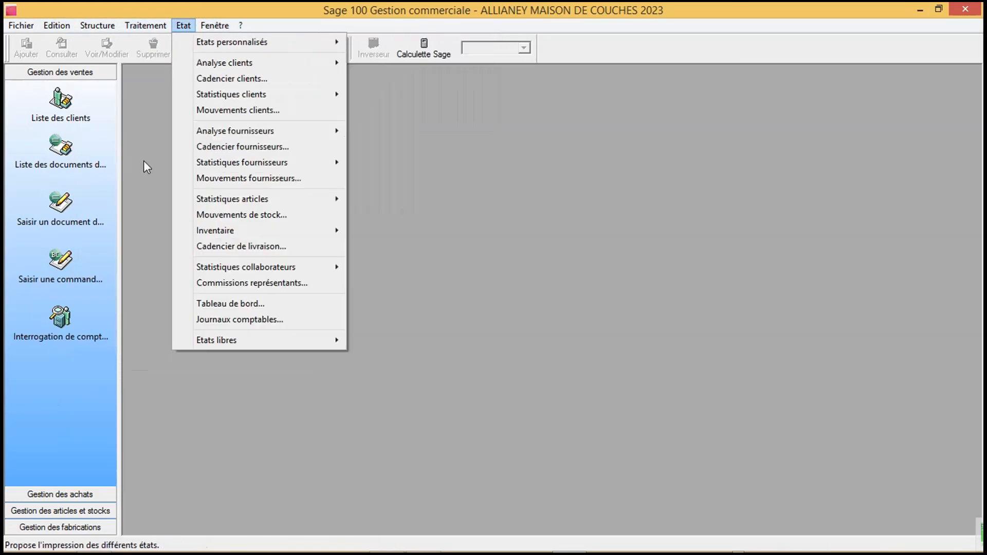
{"action": "left_click", "coordinate": [143, 159]}
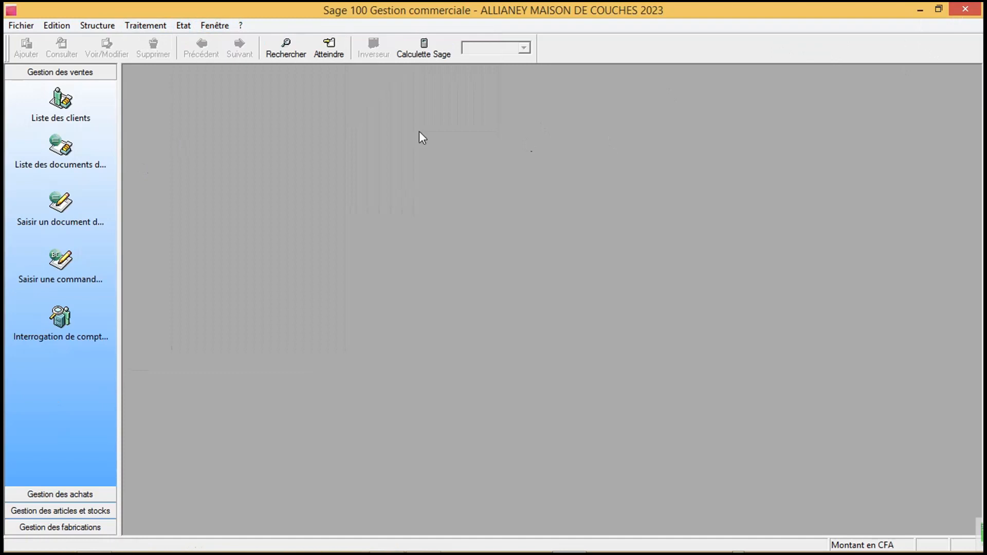
Close Gestion commerciale and launch Sage 100 Comptabilité
{"action": "left_click", "coordinate": [965, 10]}
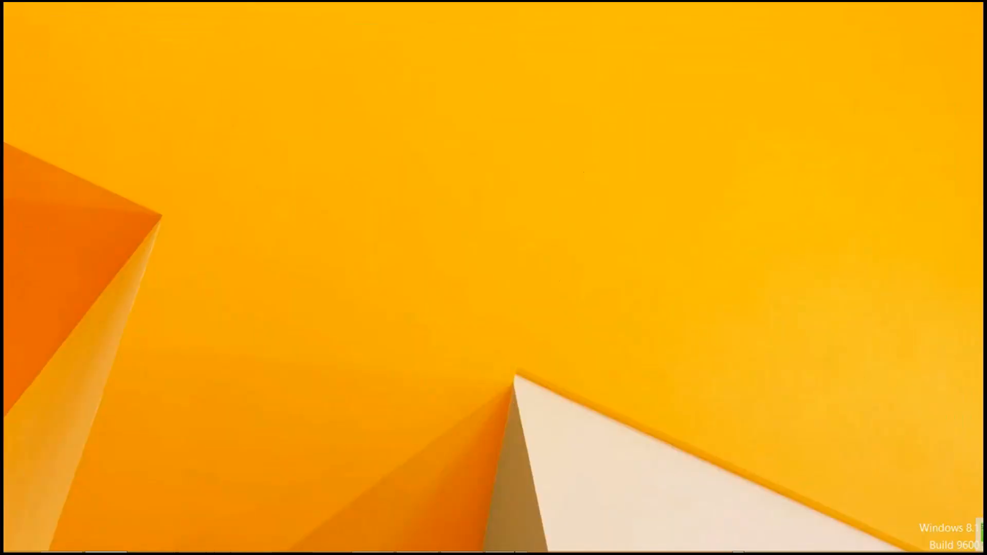
{"action": "mouse_move", "coordinate": [738, 553]}
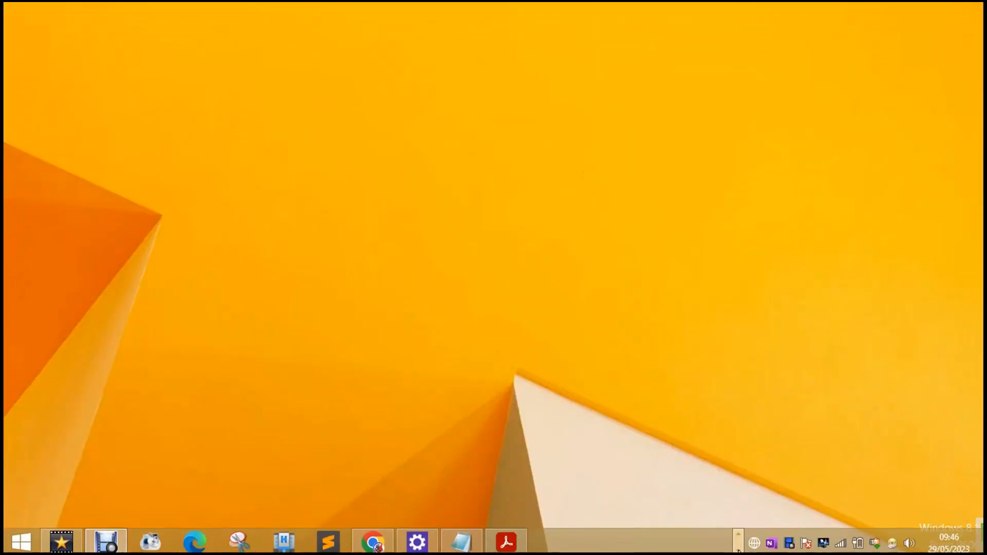
{"action": "left_click", "coordinate": [738, 548]}
{"action": "left_click", "coordinate": [738, 548]}
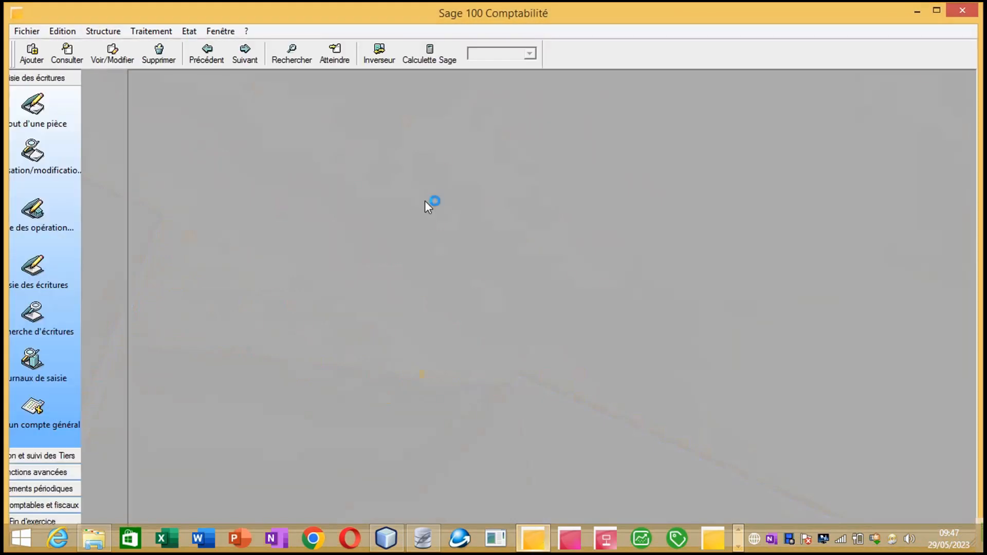
Open the accounting file ALLIANEY 2023 as <Administrateur> and dismiss the notice about closing the 2020 exercise
{"action": "left_click", "coordinate": [33, 36]}
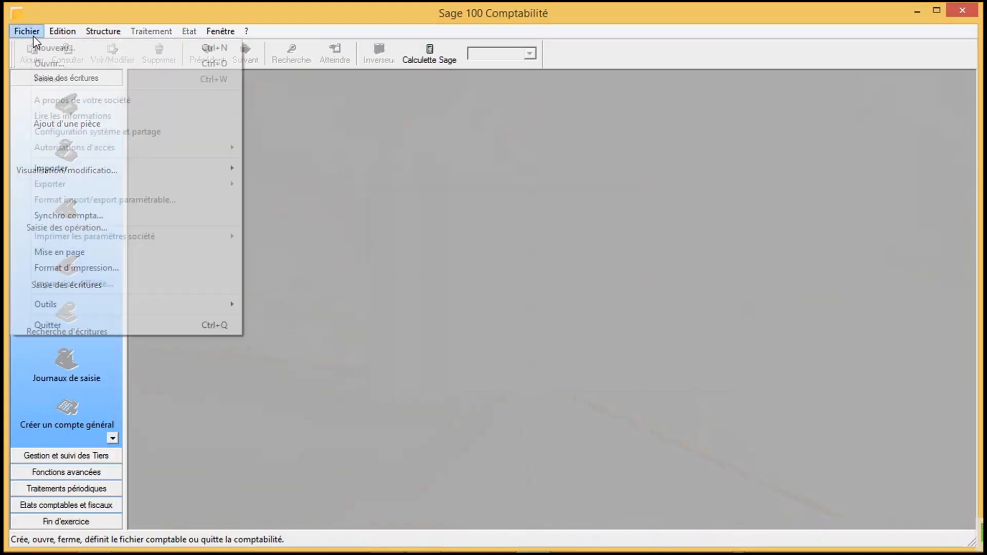
{"action": "left_click", "coordinate": [60, 66]}
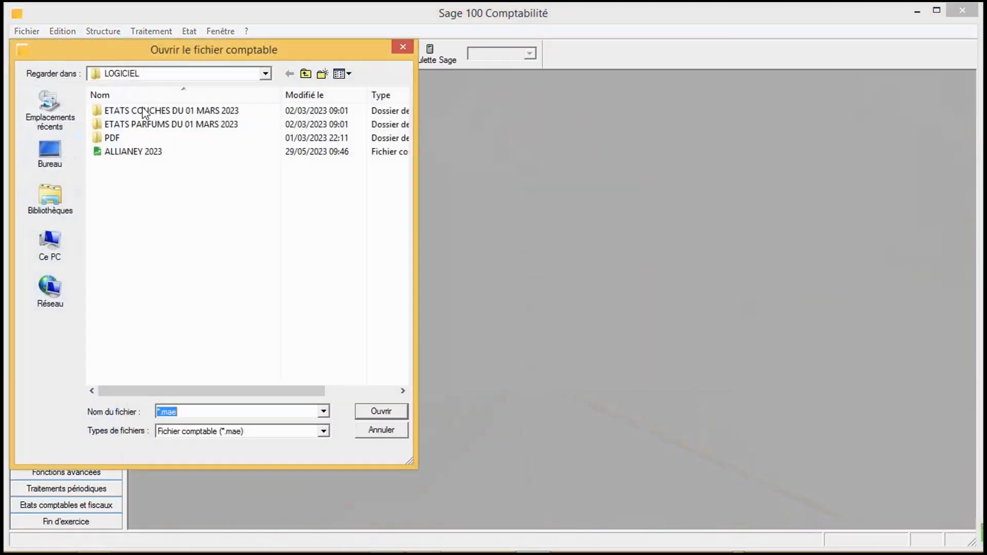
{"action": "double_click", "coordinate": [133, 152]}
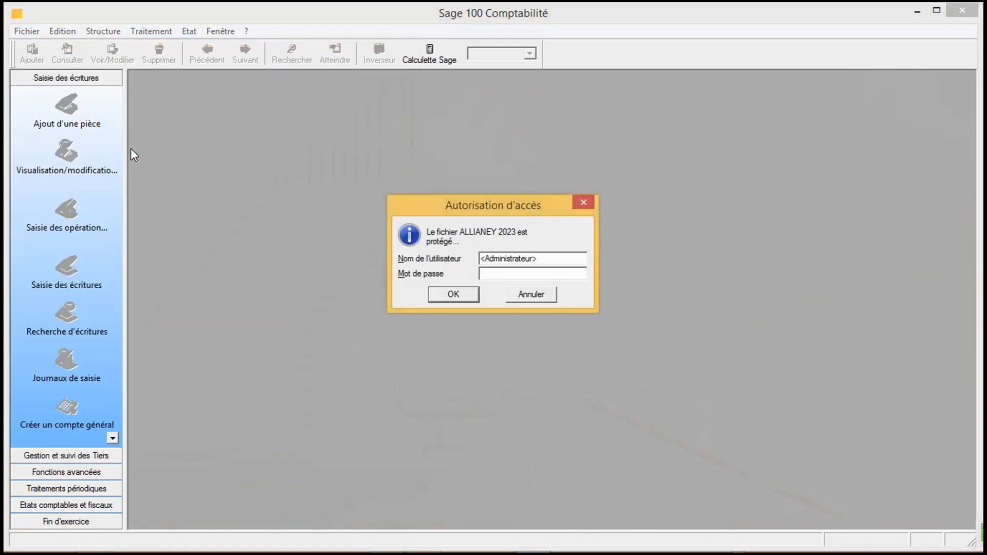
{"action": "key", "text": "Return"}
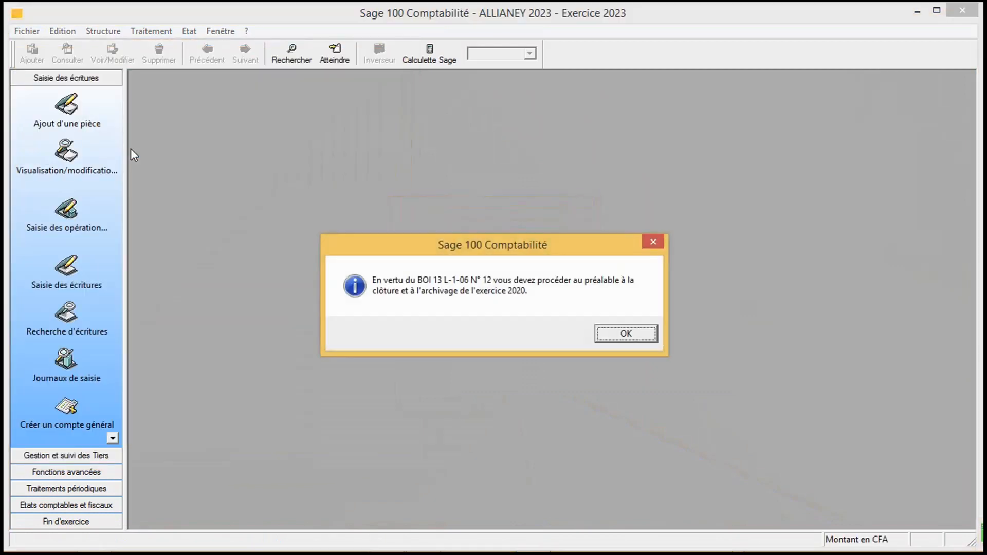
{"action": "key", "text": "Return"}
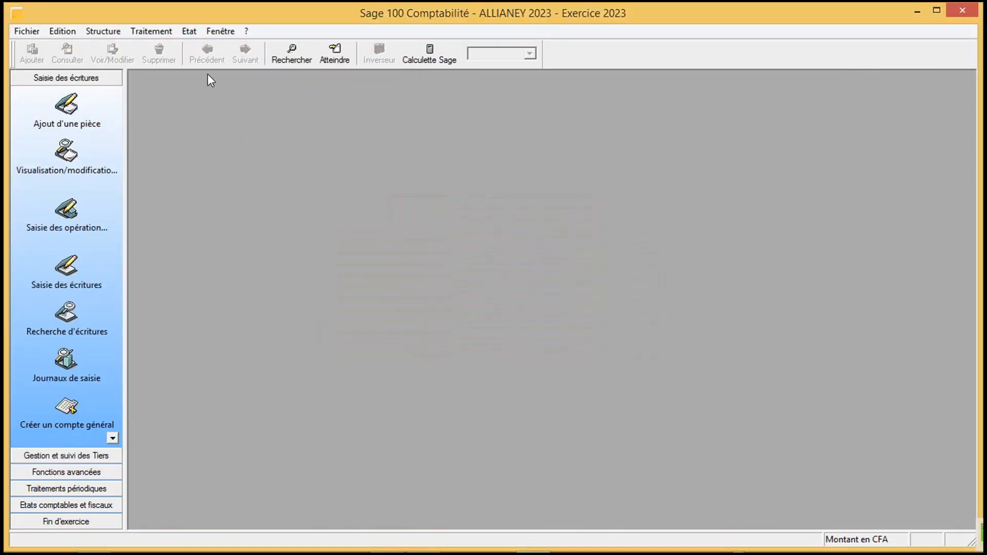
Examine the CAISSE COUCHES entry journal for mai23 in a maximized window, and close it
{"action": "left_click", "coordinate": [151, 31]}
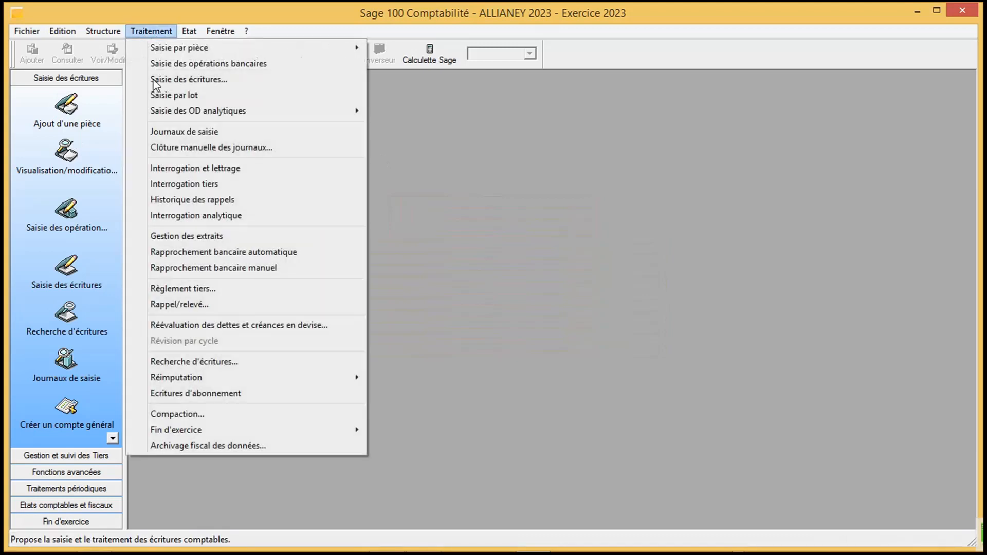
{"action": "left_click", "coordinate": [182, 135]}
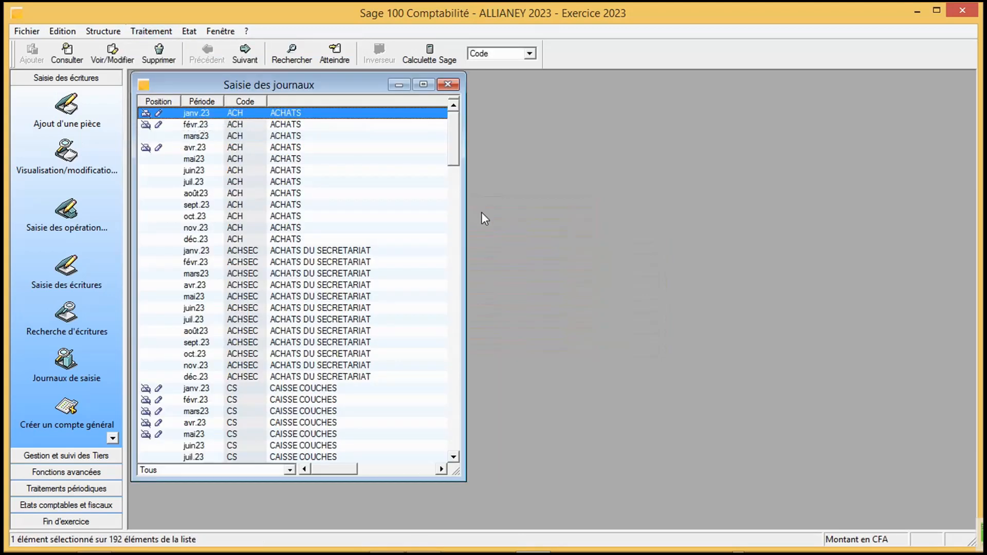
{"action": "left_click", "coordinate": [195, 435]}
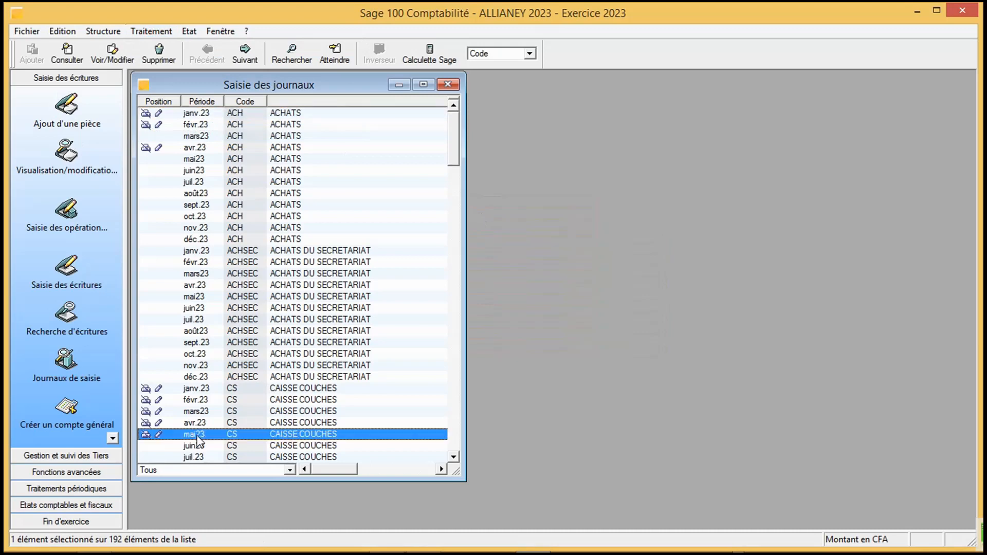
{"action": "double_click", "coordinate": [197, 436]}
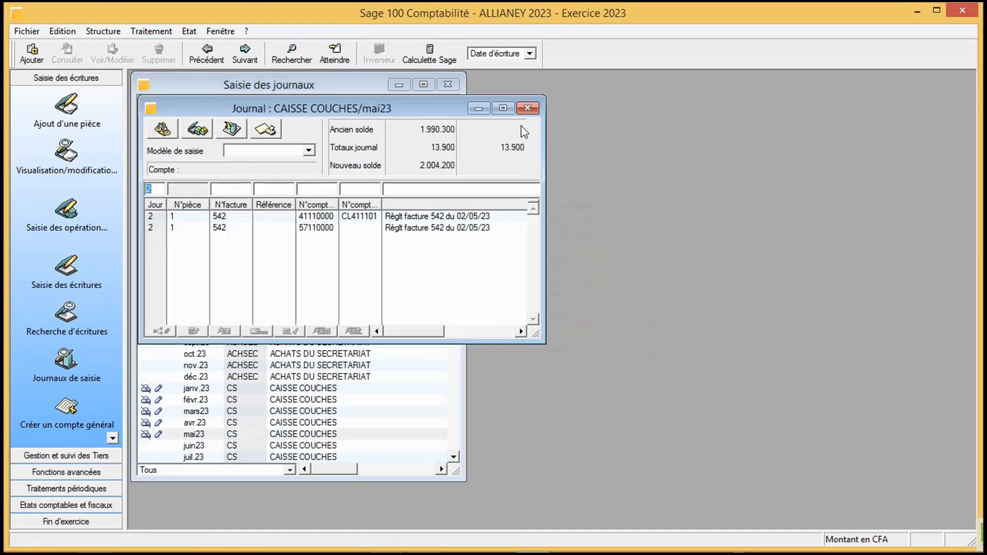
{"action": "left_click", "coordinate": [504, 108]}
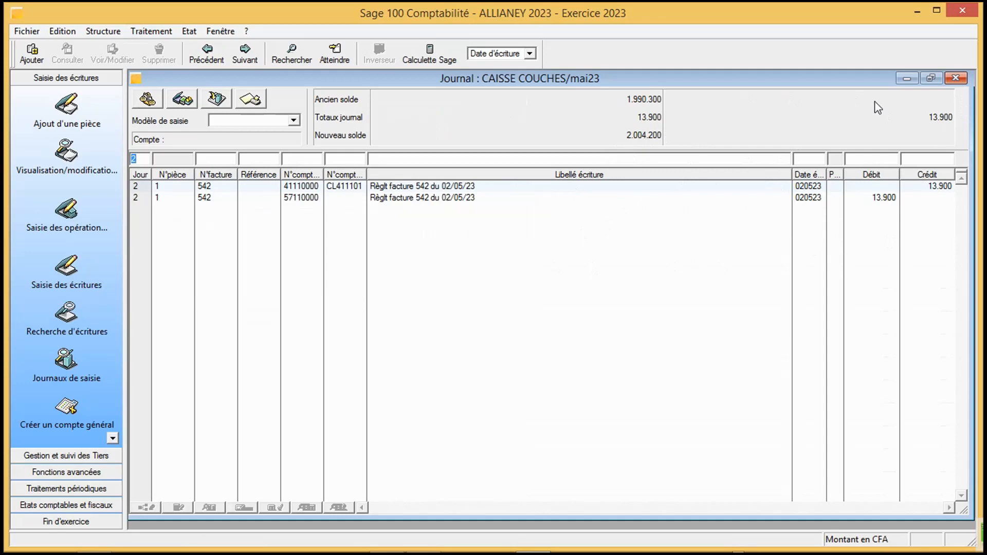
{"action": "left_click", "coordinate": [956, 78]}
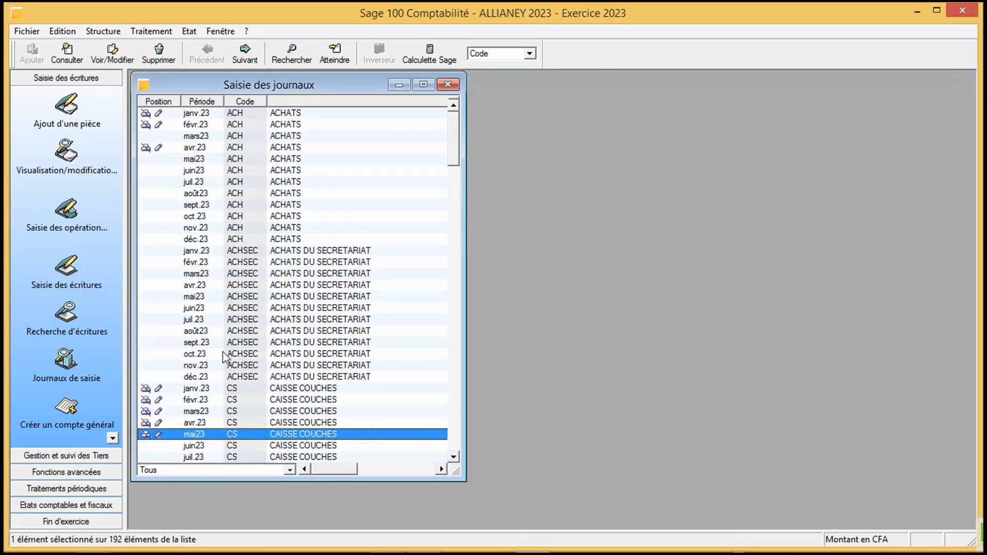
Open the VENTES COUCHES journal for mai23 and maximize it to examine its entries
{"action": "key", "text": "v"}
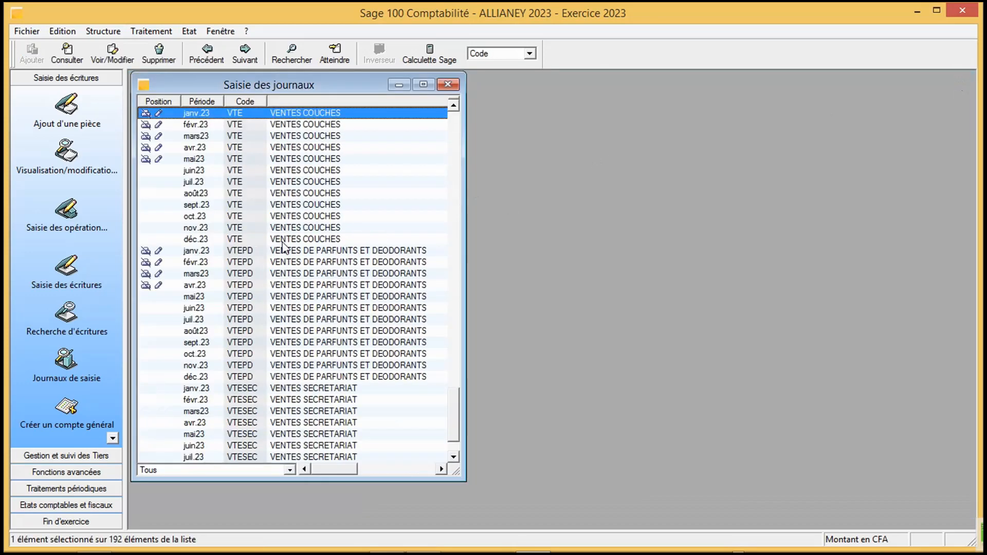
{"action": "left_click", "coordinate": [208, 159]}
{"action": "double_click", "coordinate": [208, 158]}
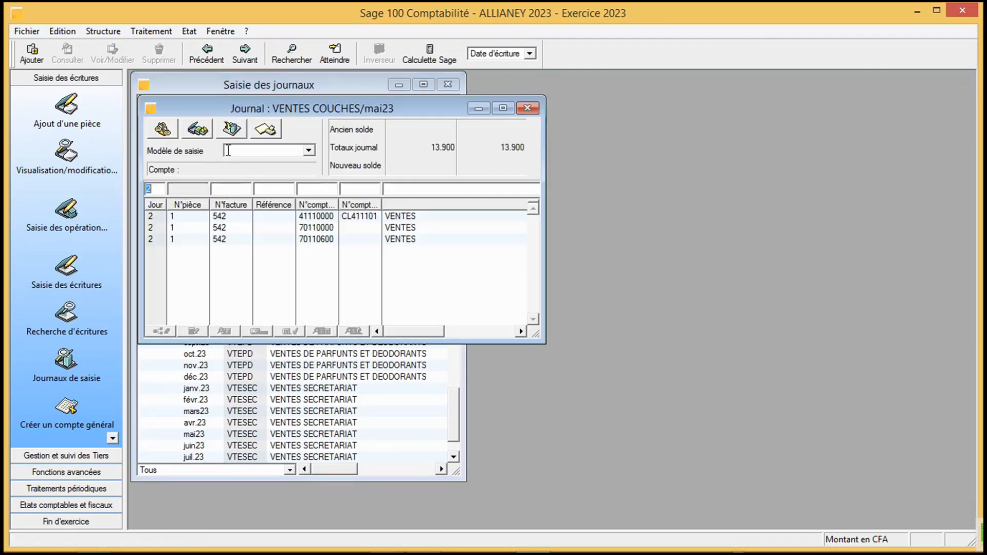
{"action": "left_click", "coordinate": [503, 108]}
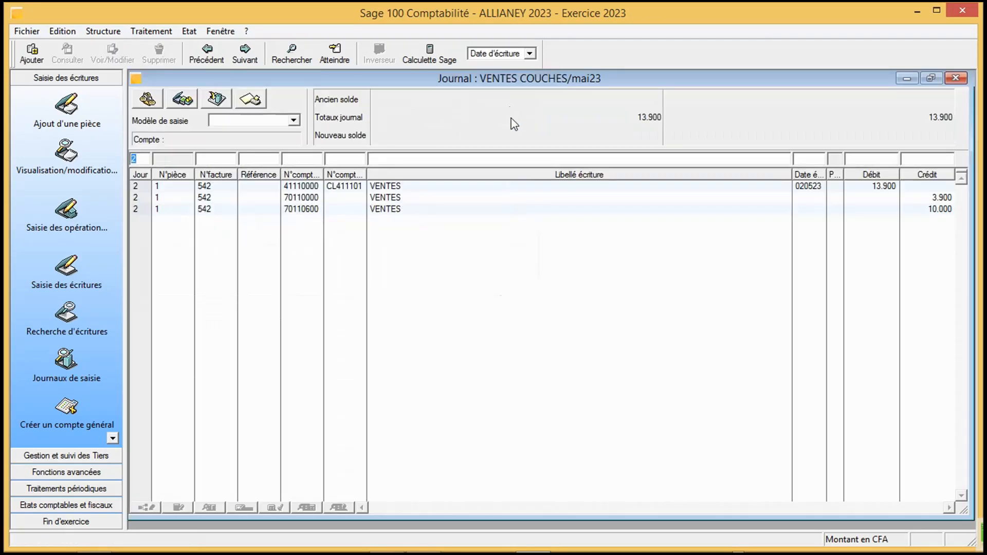